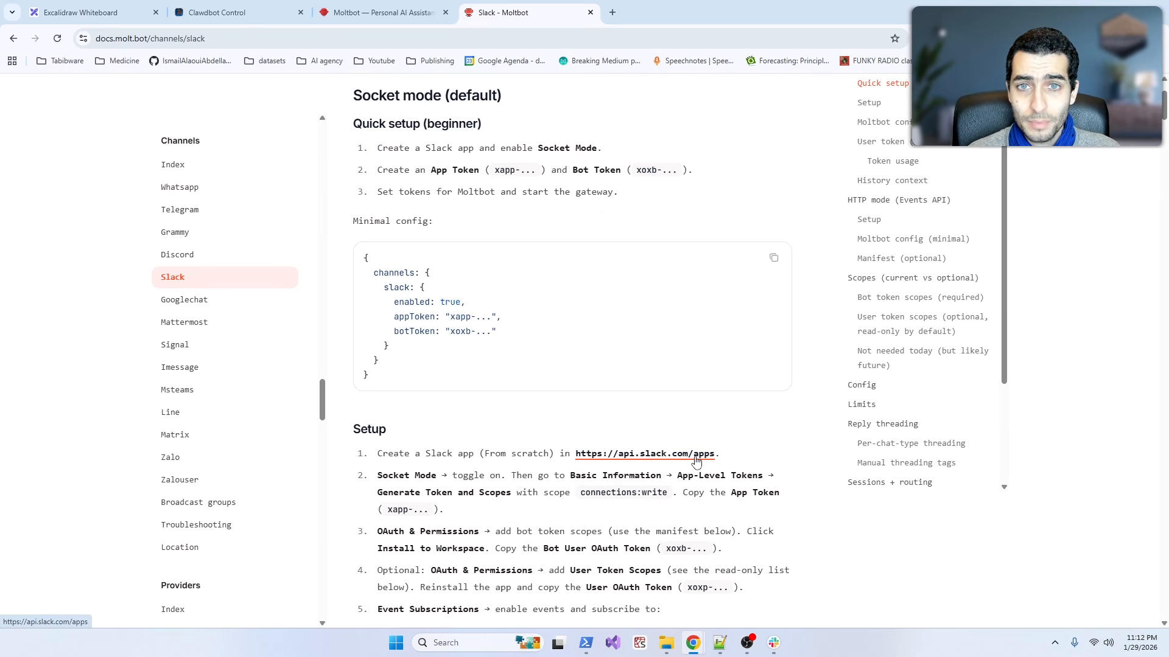
Step: On the Slack API site, start creating a new app from a manifest in the Neurafirst workspace
left_click(697, 460)
left_click(829, 170)
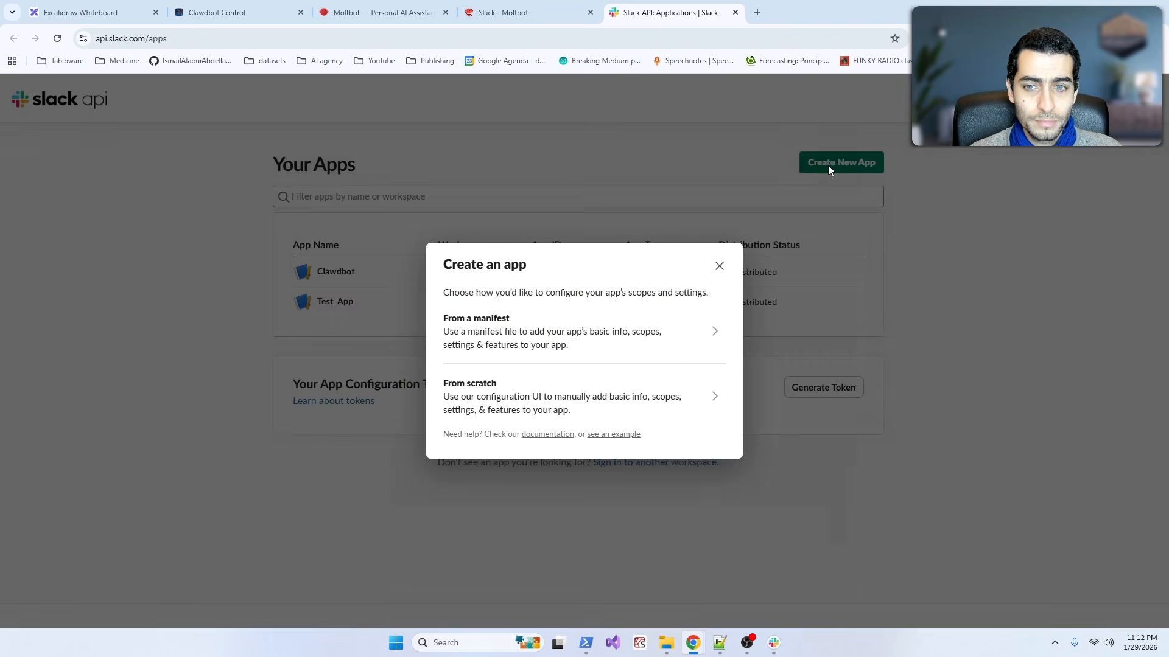
left_click(514, 341)
left_click(707, 316)
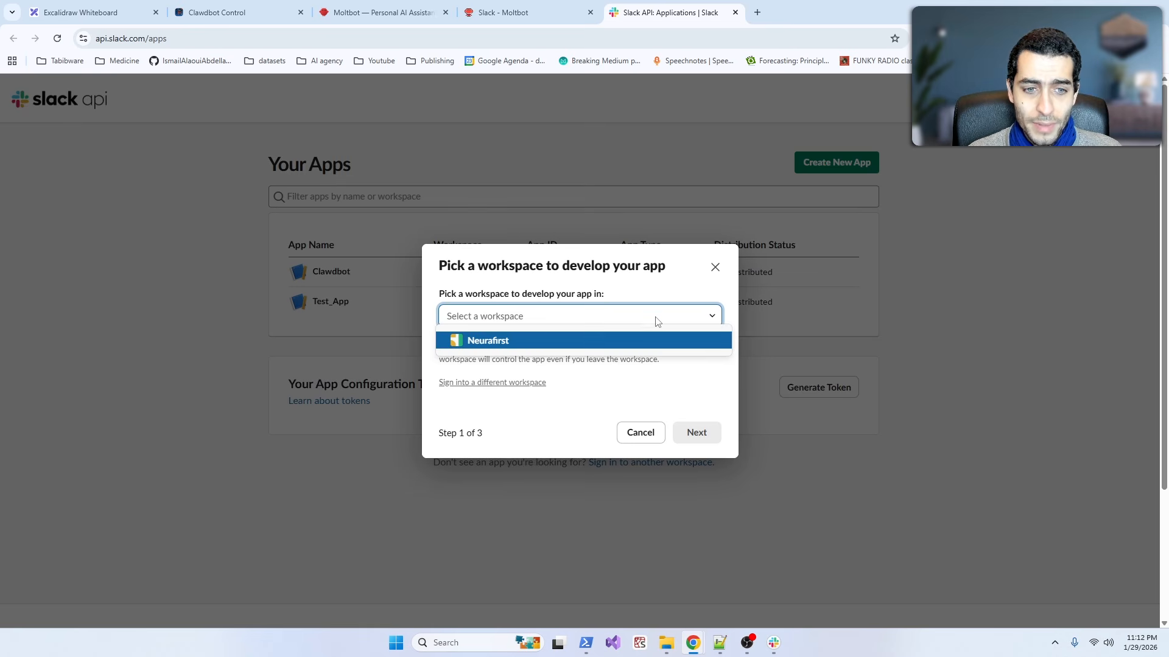
left_click(511, 340)
left_click(701, 434)
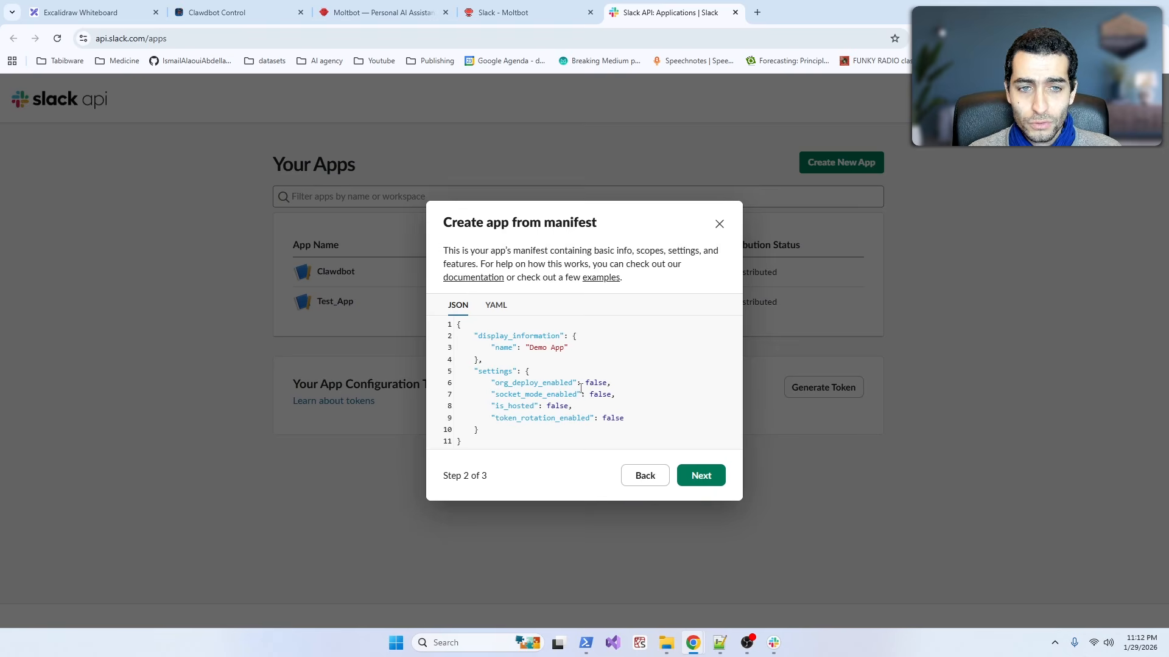
Step: Find the optional Manifest section in the Moltbot Slack documentation and copy its whole JSON code block
left_click(510, 10)
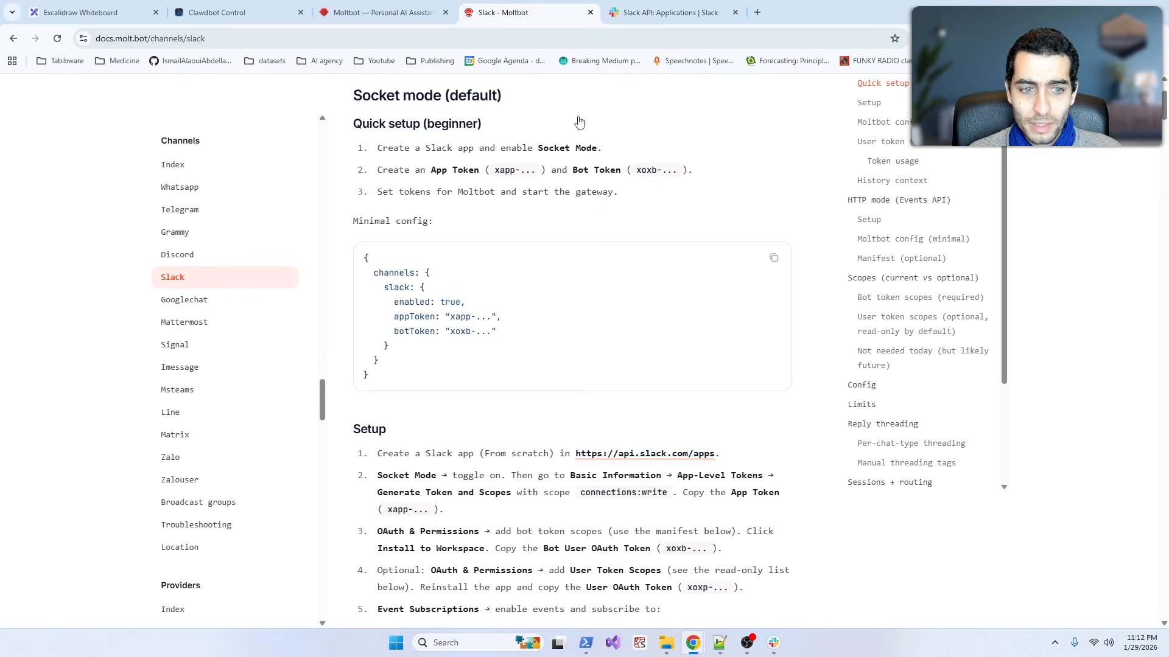
key("ctrl+f")
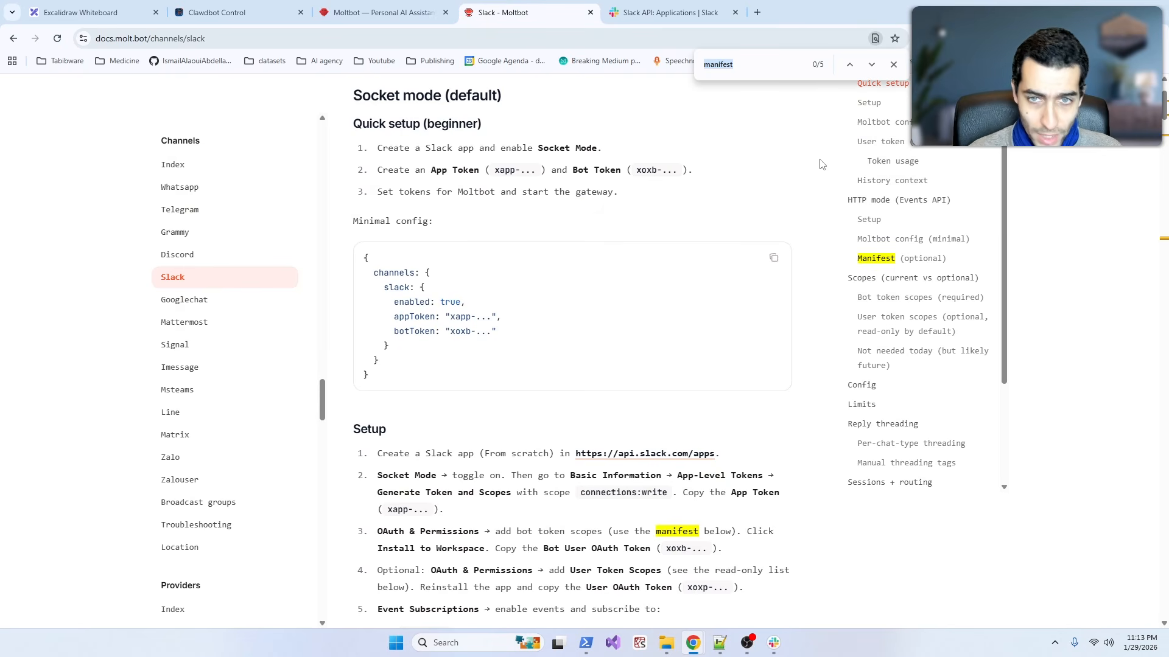
key("Return")
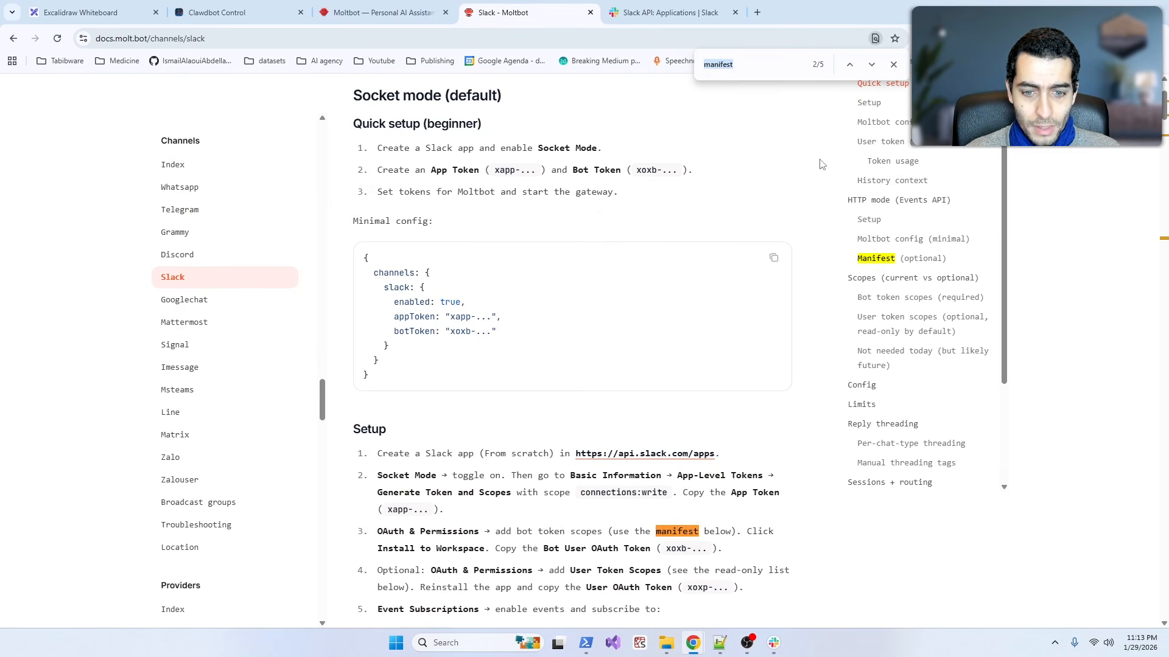
key("Return")
key("Return")
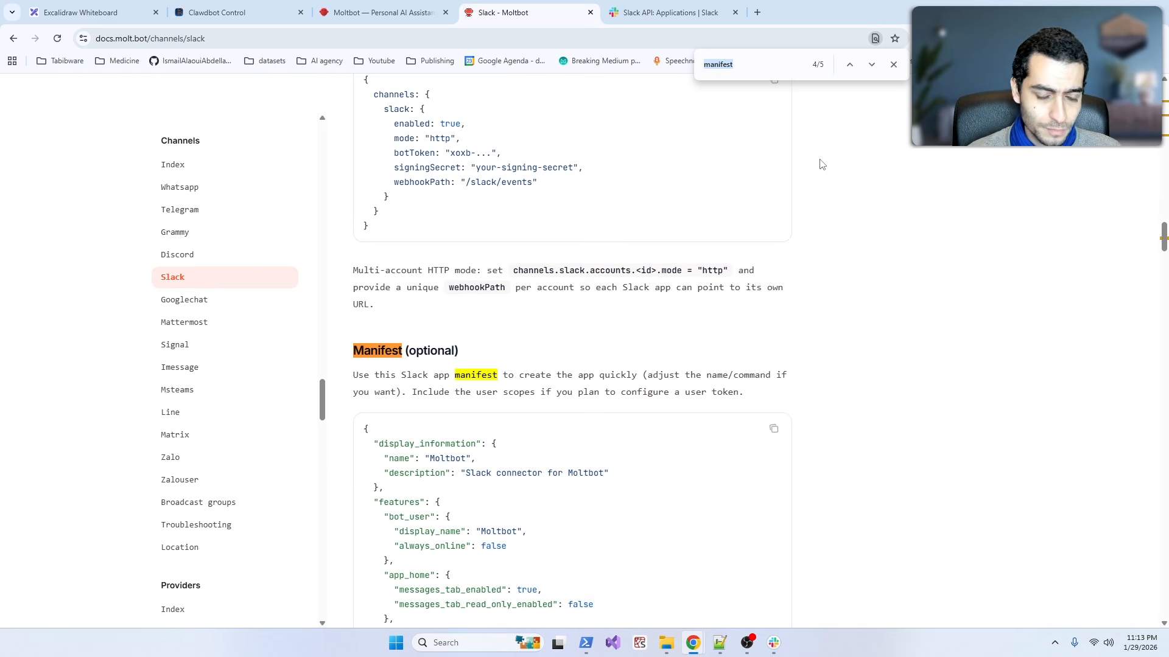
scroll(753, 235, "down", 10)
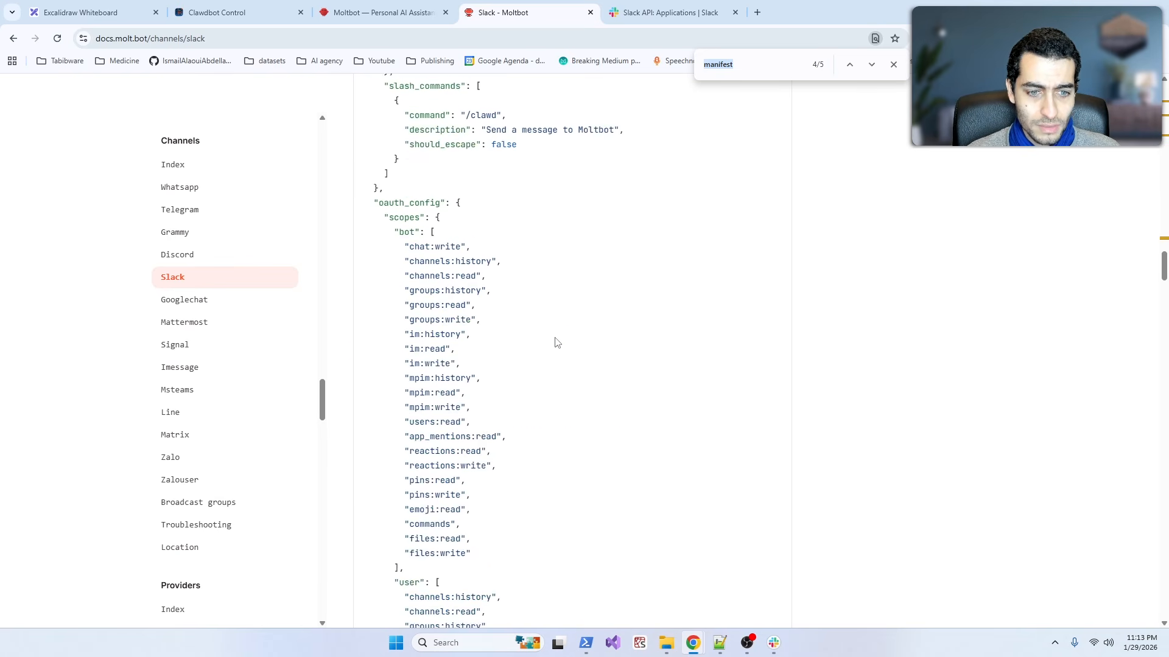
scroll(555, 343, "down", 12)
scroll(556, 334, "up", 7)
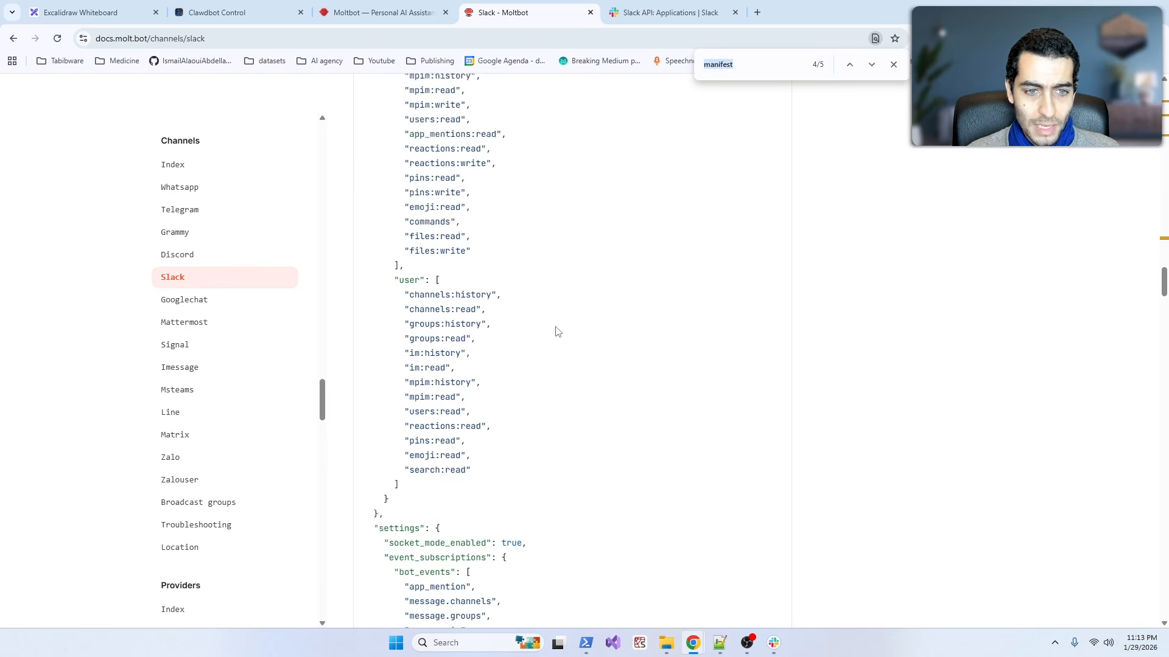
scroll(555, 331, "up", 12)
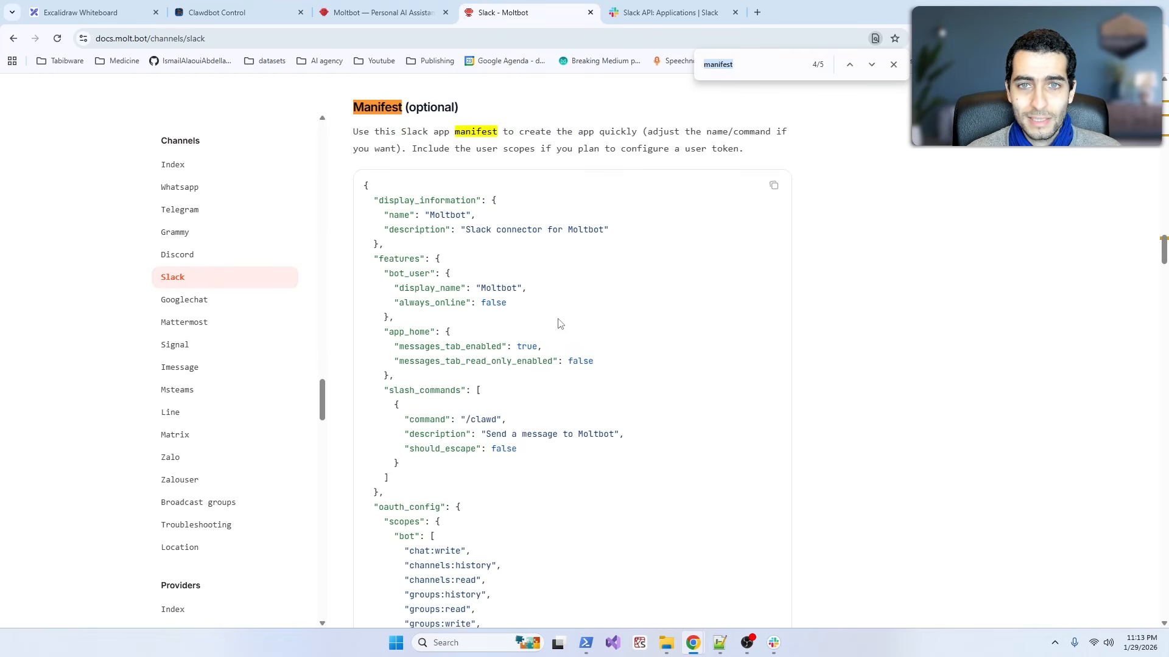
left_click(774, 187)
Step: Replace the default JSON manifest of the new Slack app with the copied Moltbot manifest and create the app
left_click(667, 13)
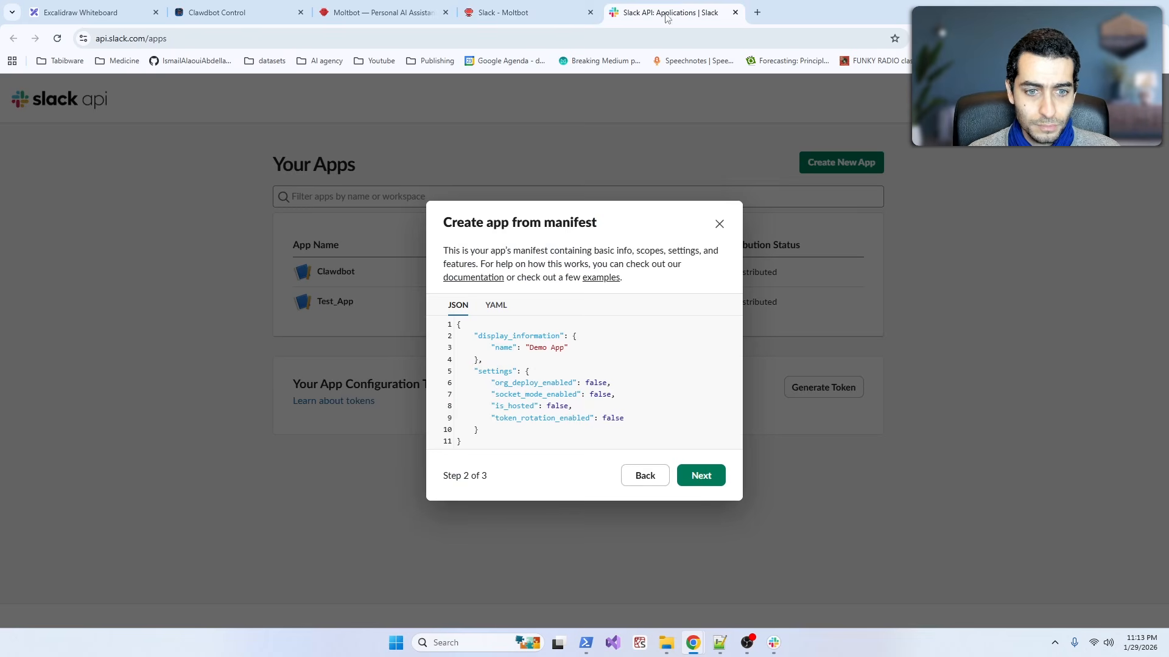
left_click(581, 402)
key("ctrl+a")
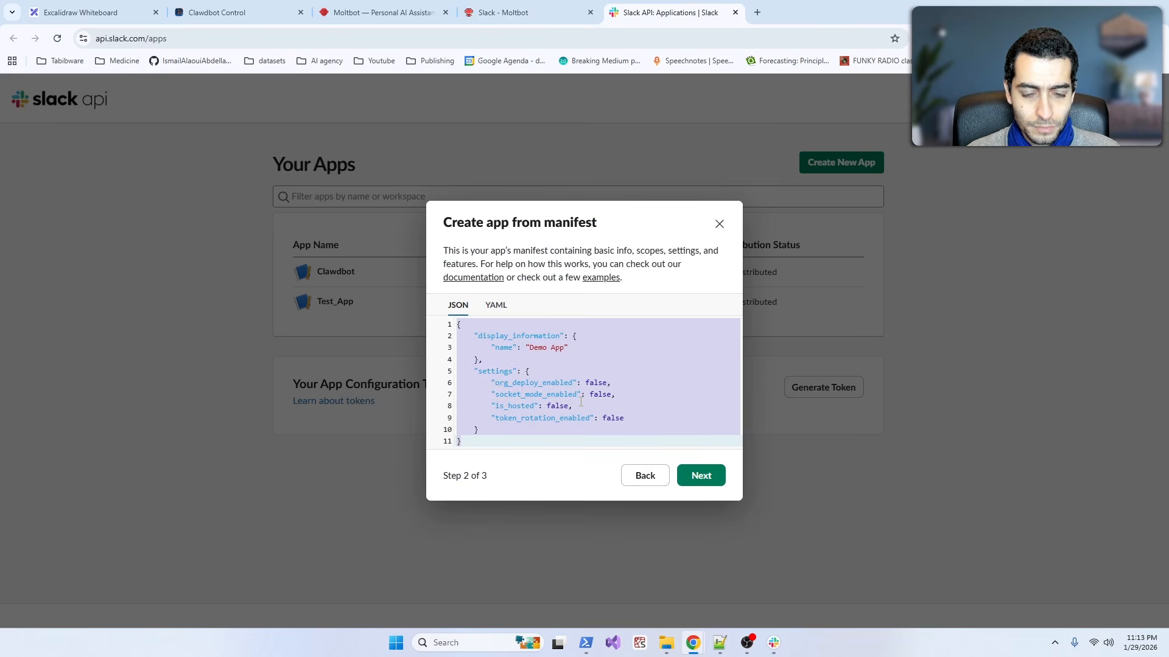
key("BackSpace")
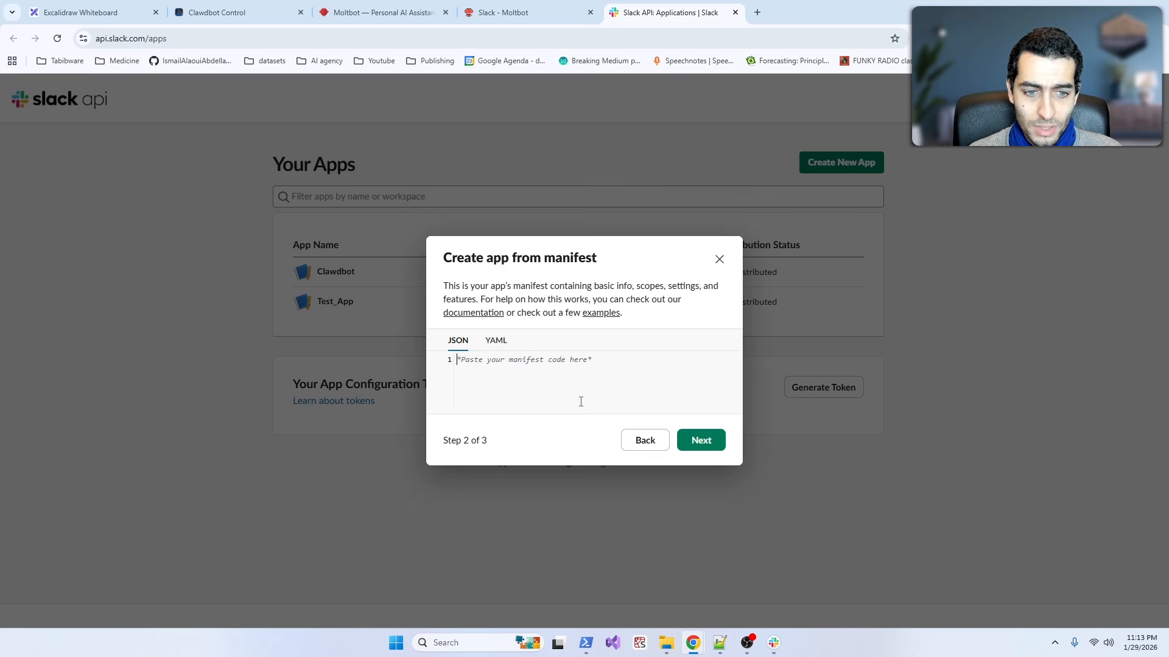
key("ctrl+v")
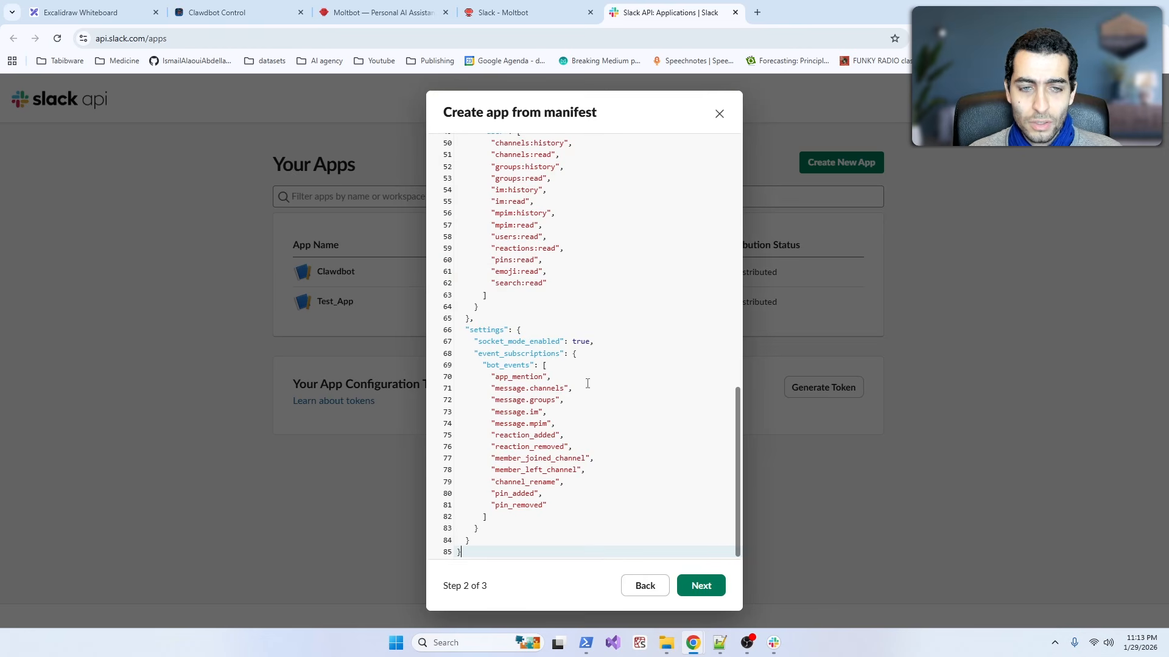
left_click(701, 586)
left_click(700, 476)
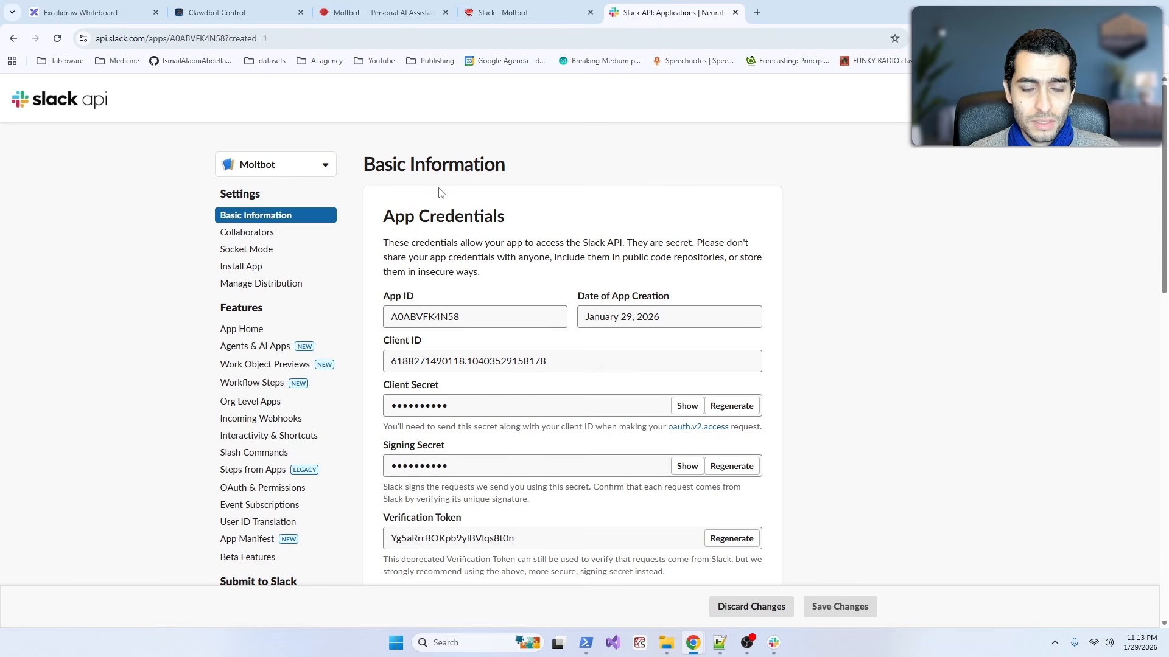
Step: Examine the app name and bot display name values in the documentation's manifest
left_click(505, 22)
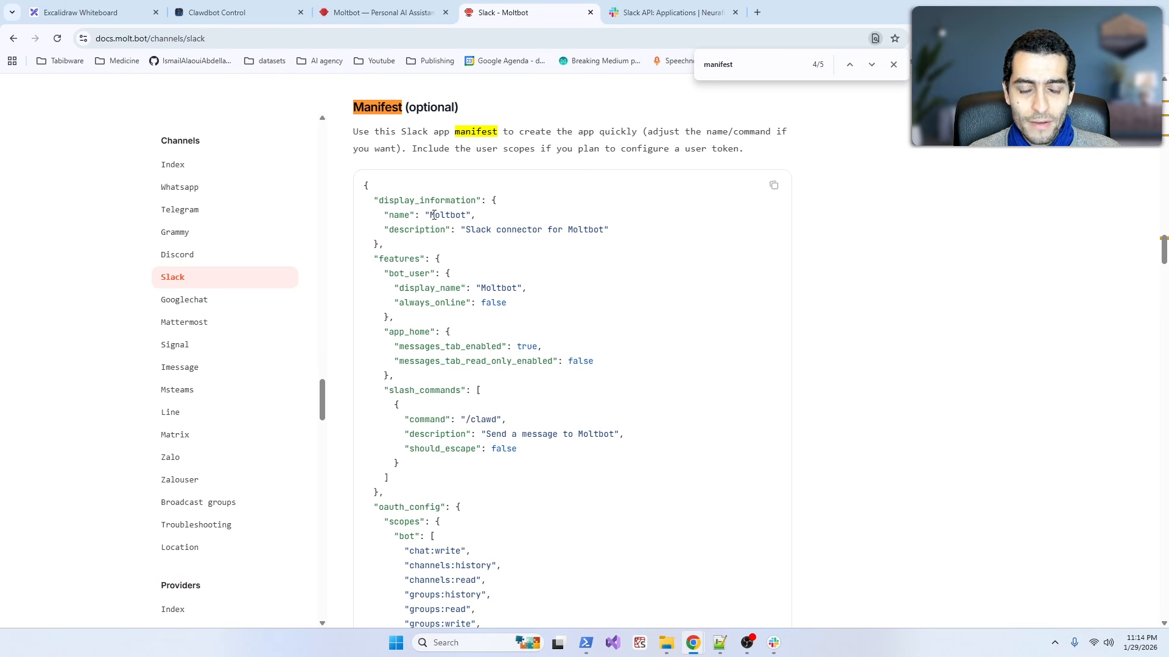
double_click(454, 215)
double_click(502, 287)
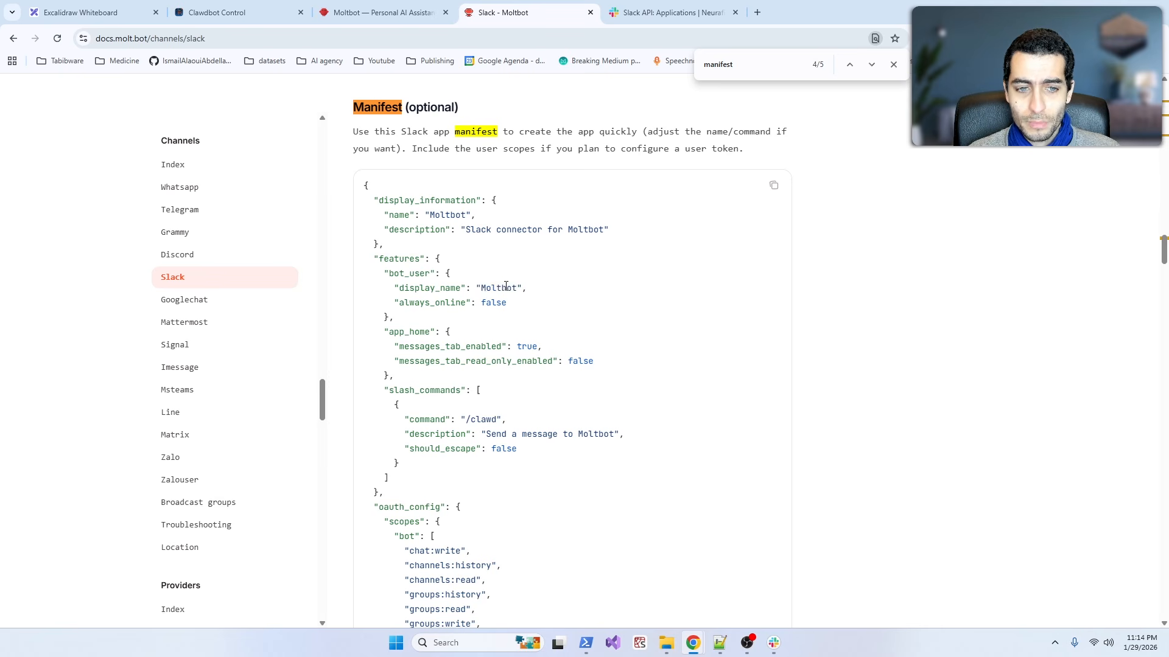
double_click(505, 283)
left_click(450, 215)
double_click(451, 214)
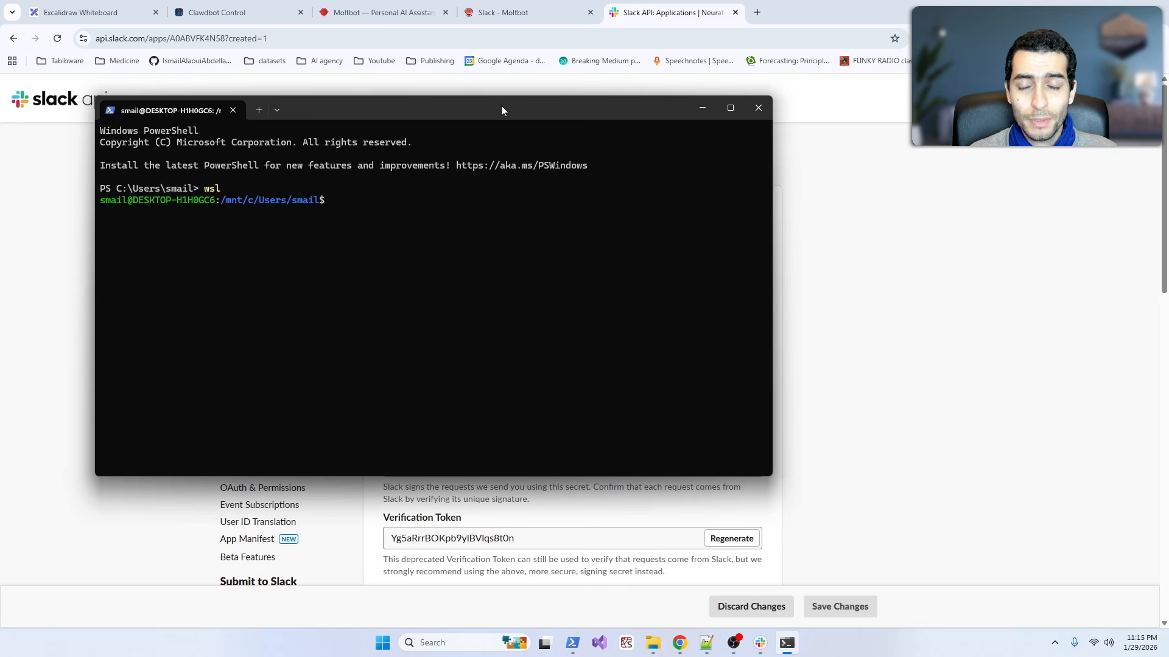
Step: Run clawdbot configure in the WSL terminal and set the gateway to run on the local machine
type("clawdbot configure")
key("Return")
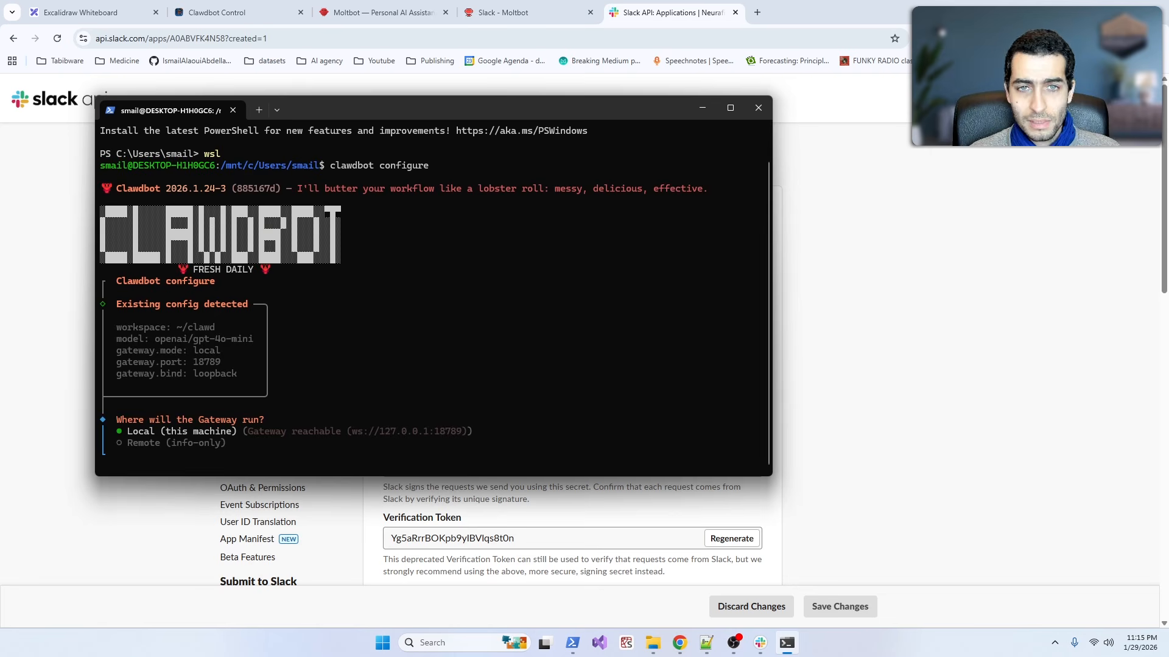
key("Return")
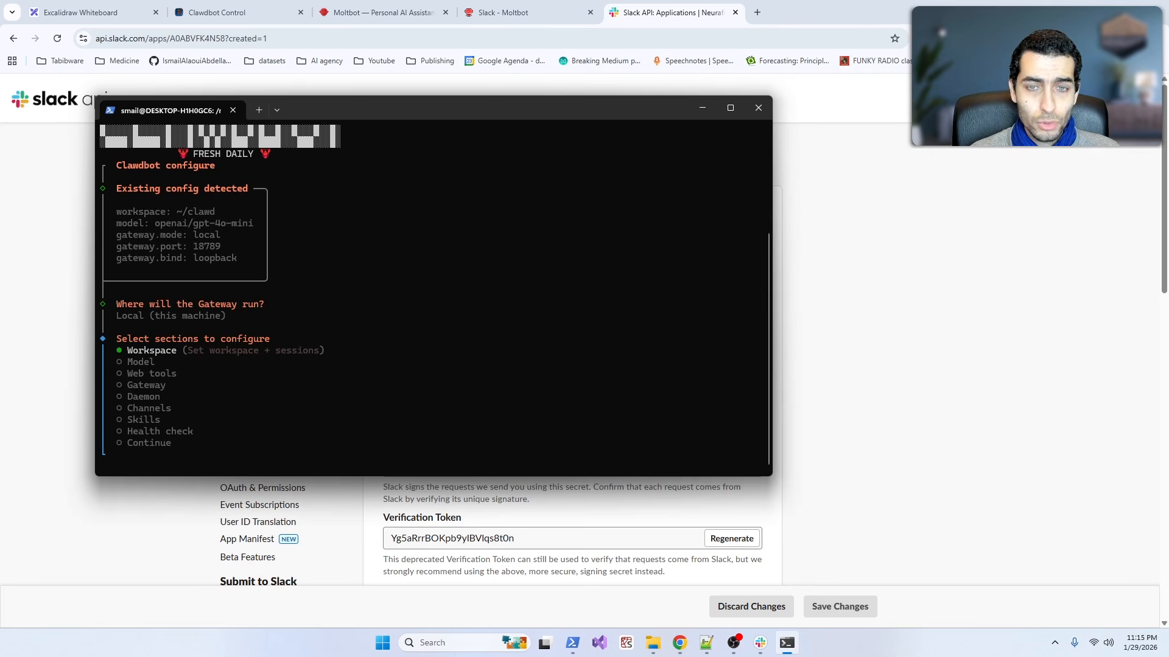
Step: Select the Channels section of the configuration and choose Configure/link
key("Down")
key("Down")
key("Down")
key("Down")
key("Down")
key("Return")
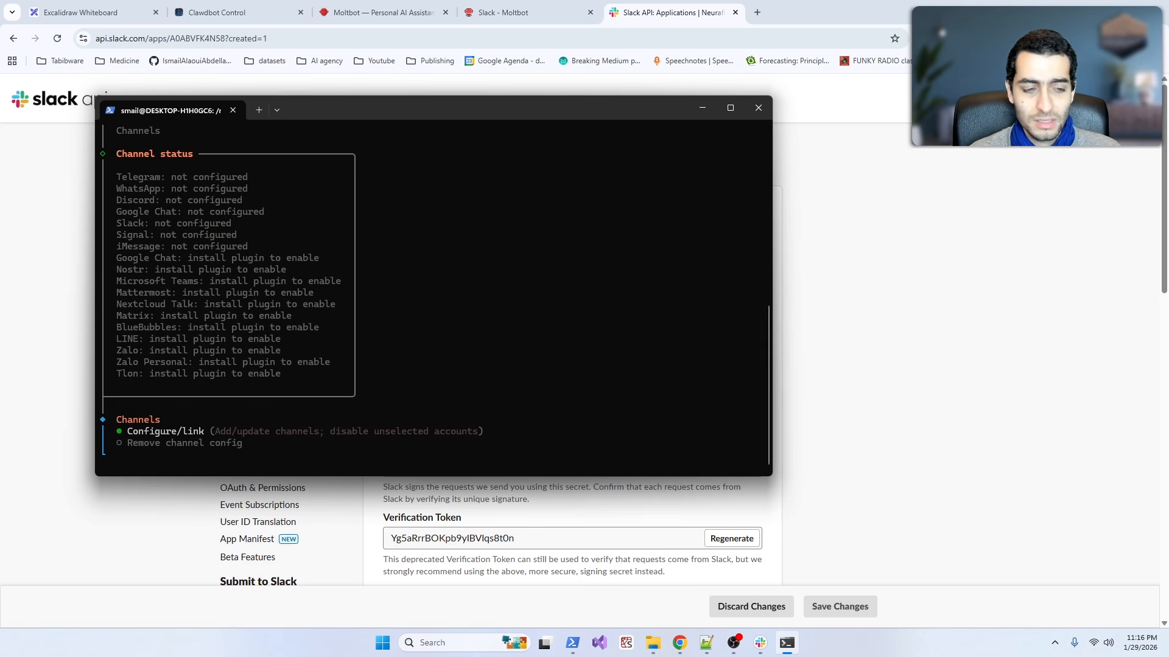
key("Return")
Step: Select Slack (Socket Mode) as the channel and submit Moltbot as the Slack bot display name
key("Down")
key("Down")
key("Down")
key("Down")
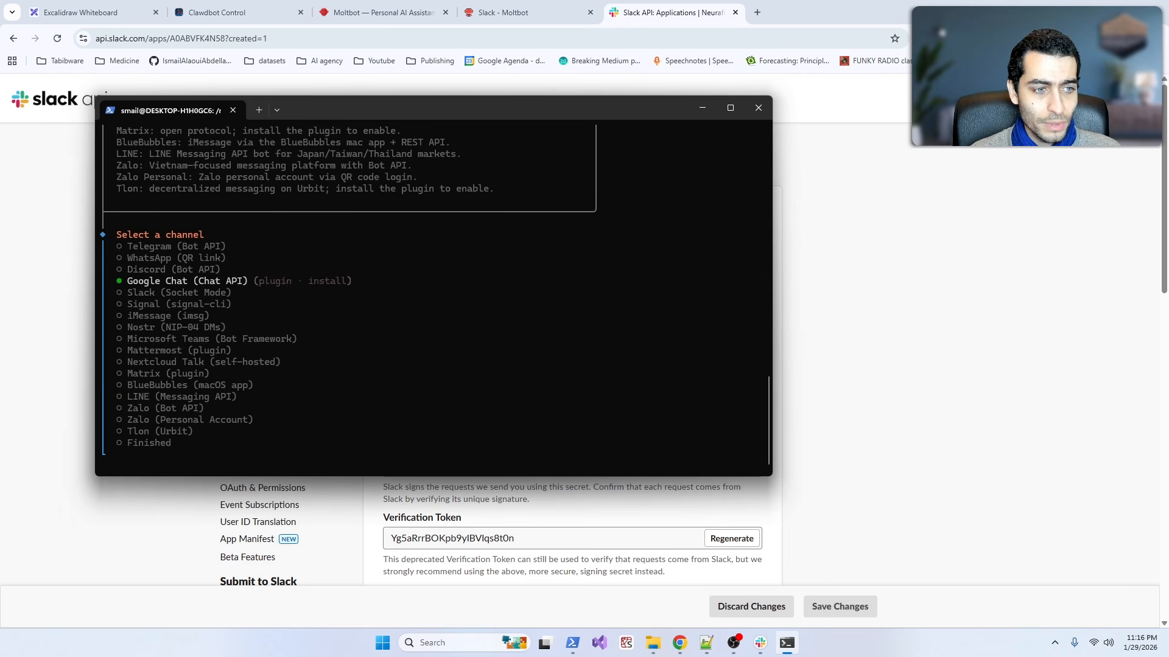
key("Return")
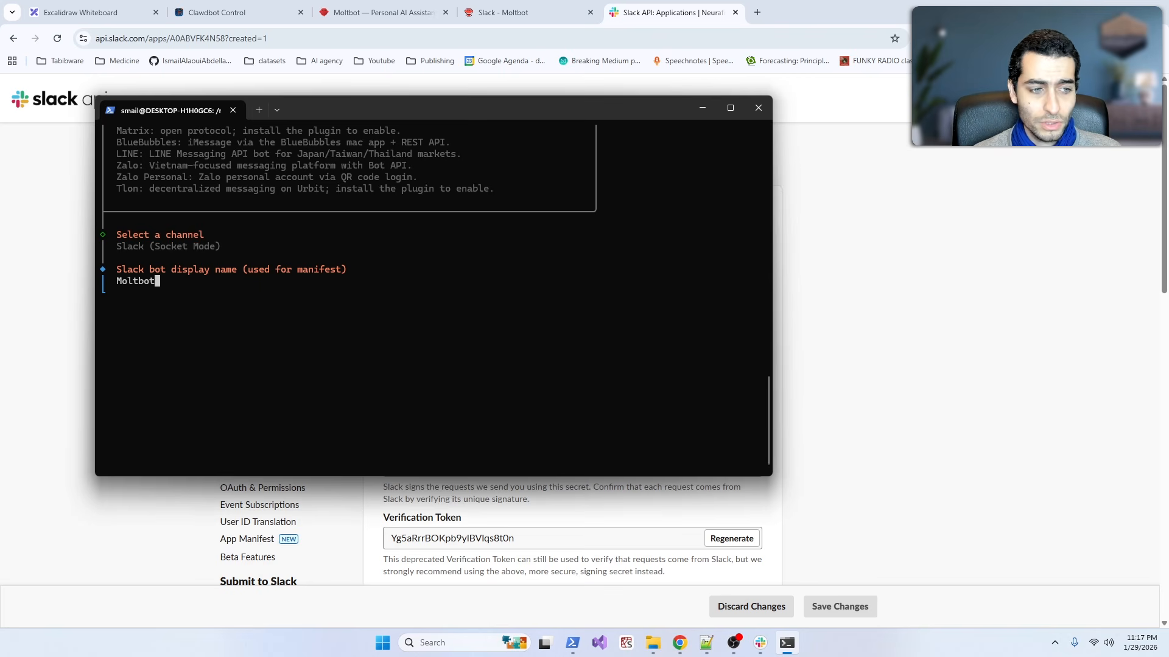
key("Return")
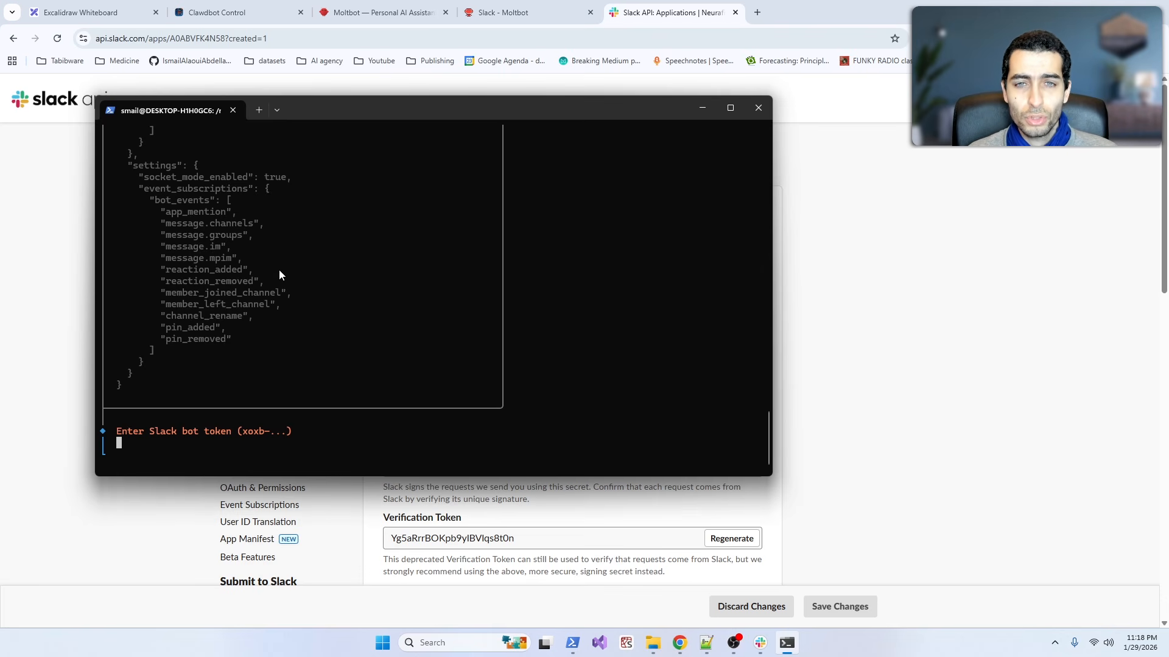
Step: In the Slack app's OAuth & Permissions settings, install Moltbot to the Neurafirst workspace and allow its requested permissions
key("alt+Tab")
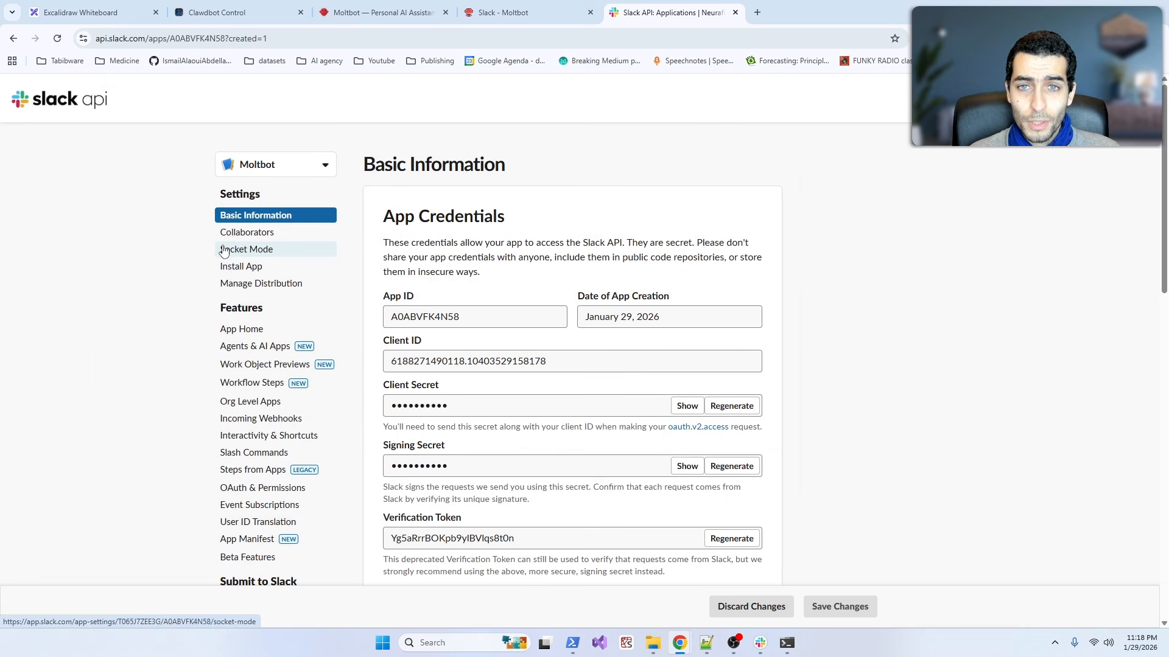
left_click(262, 493)
scroll(439, 414, "down", 1)
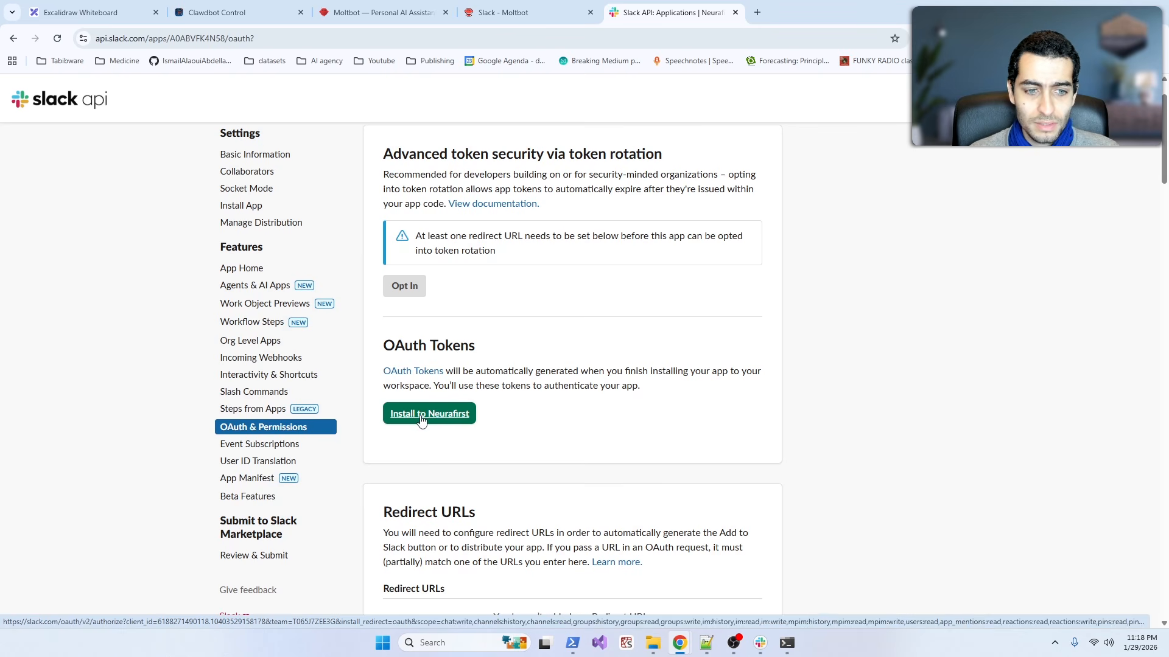
left_click(429, 414)
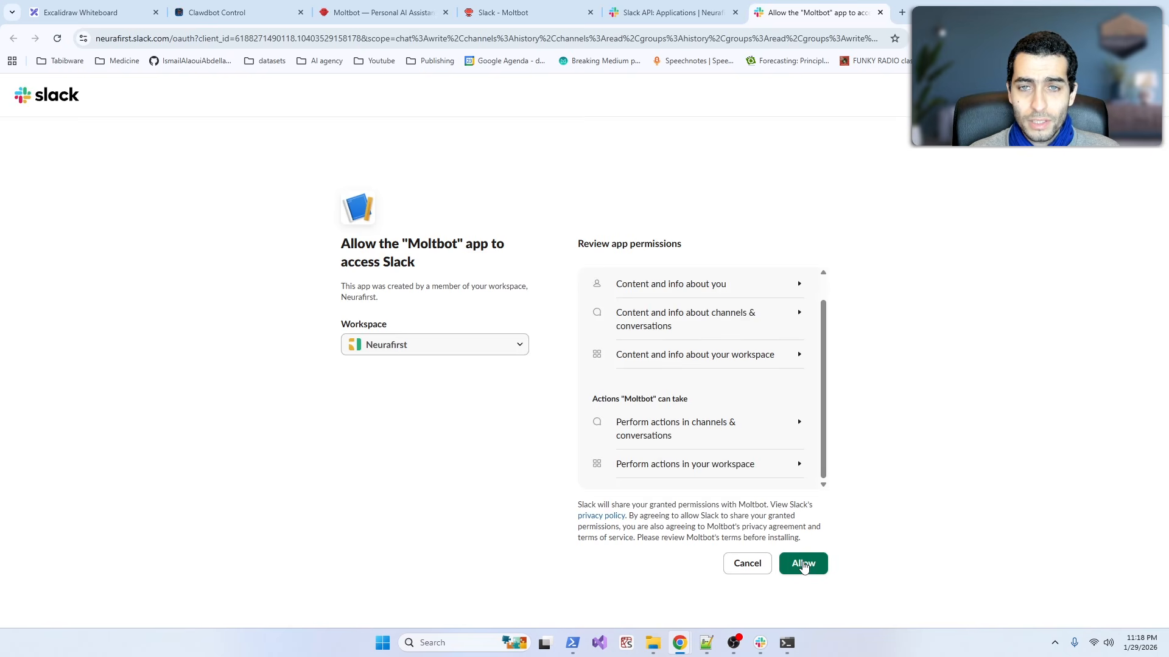
left_click(803, 564)
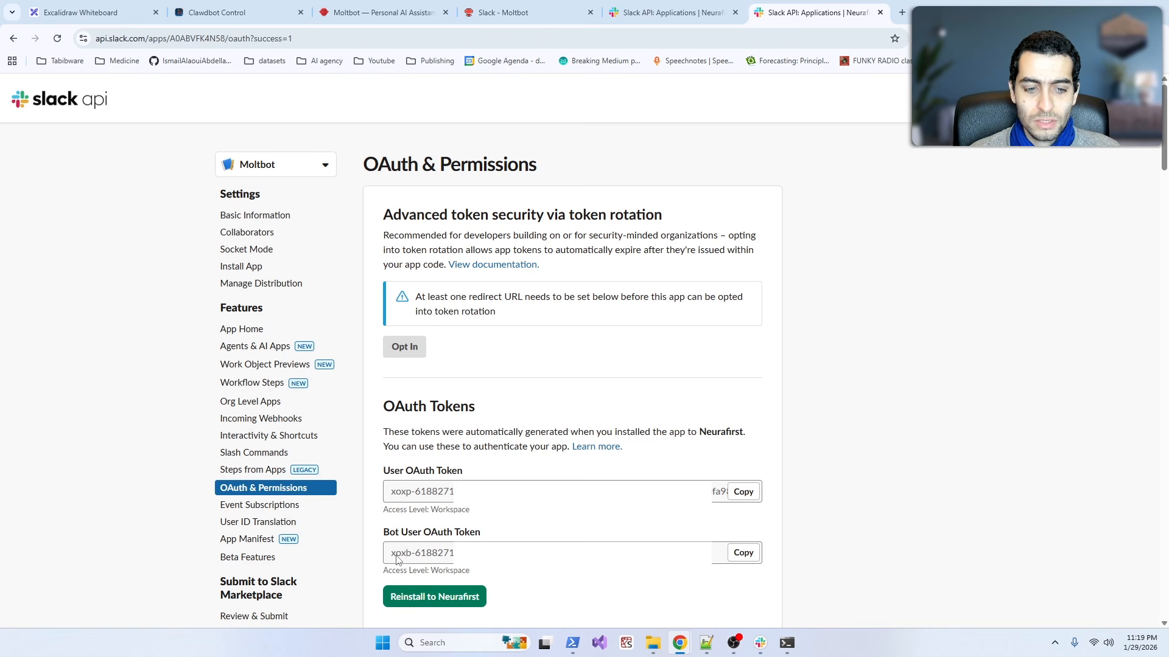
Step: Copy the Bot User OAuth Token and submit it as the Slack bot token in the terminal configuration
left_click(743, 552)
key("alt+Tab")
key("ctrl+v")
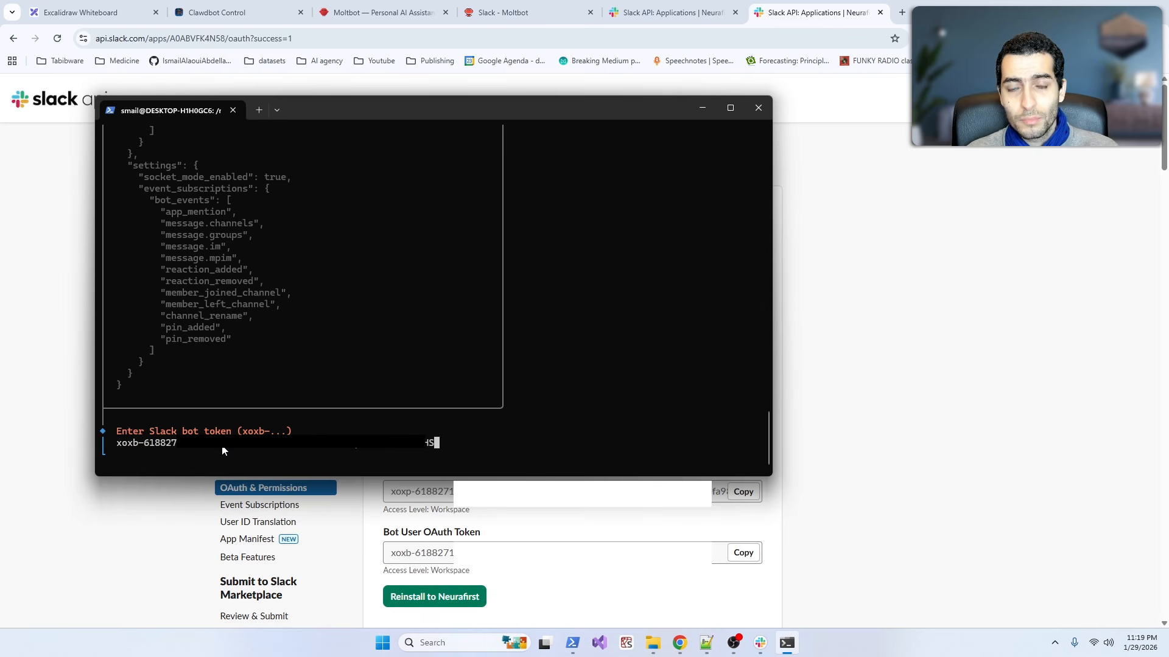
key("Return")
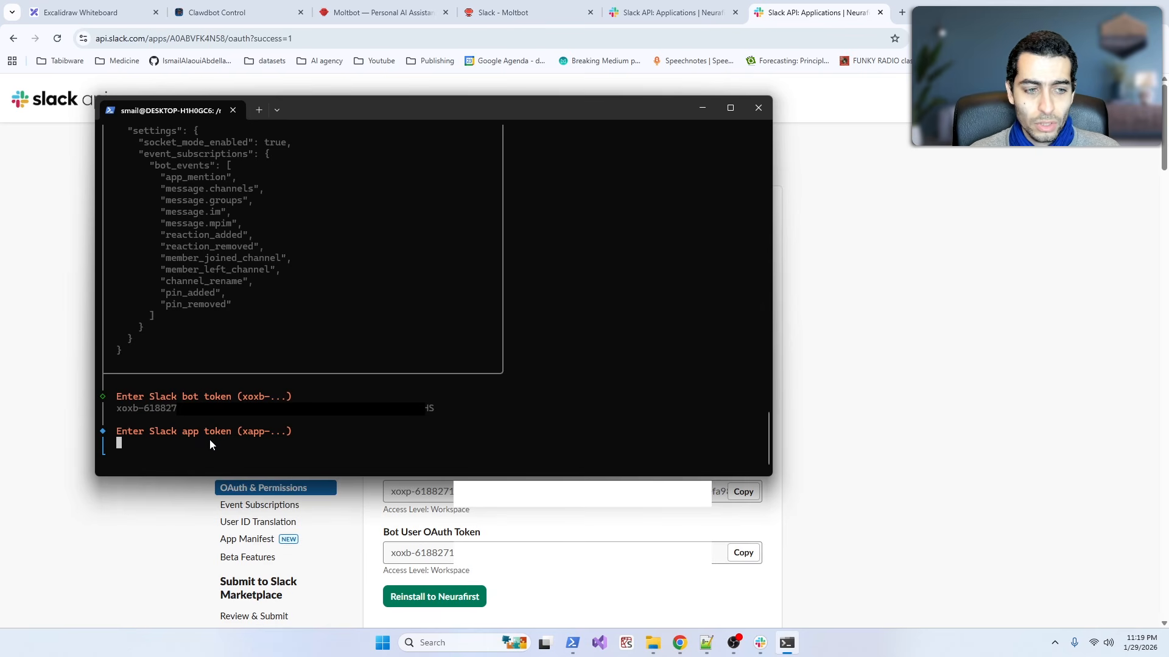
Step: In the Slack app's Basic Information settings, generate an app-level token named moltbot_app_token with the connections:write scope
key("alt+Tab")
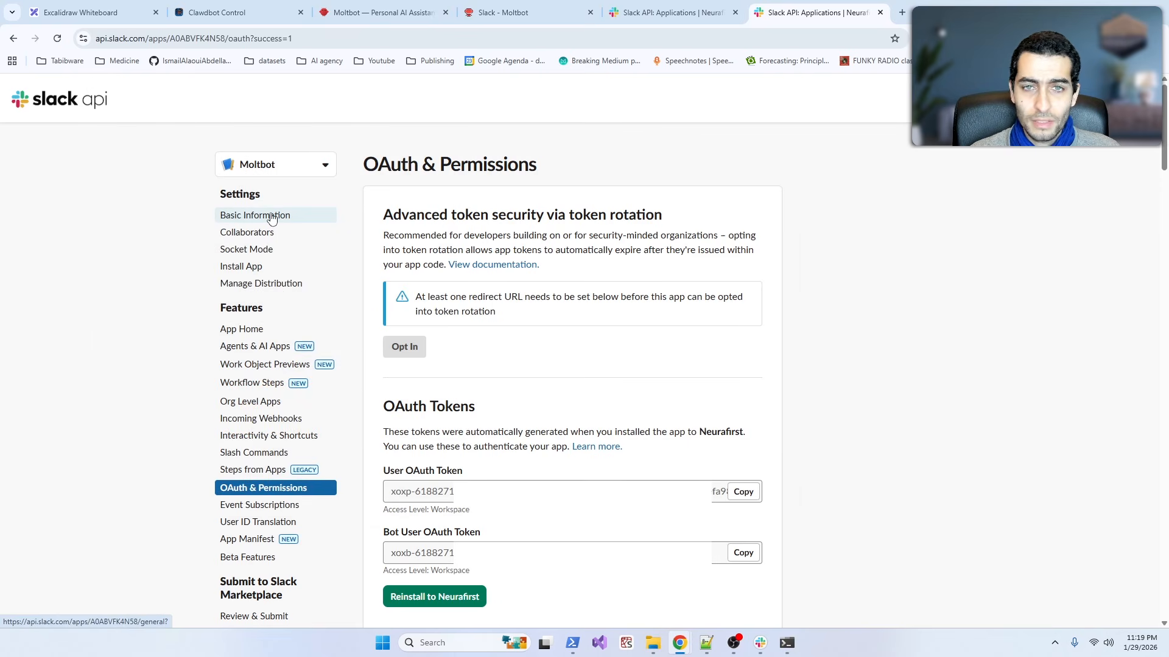
left_click(272, 217)
scroll(863, 319, "down", 5)
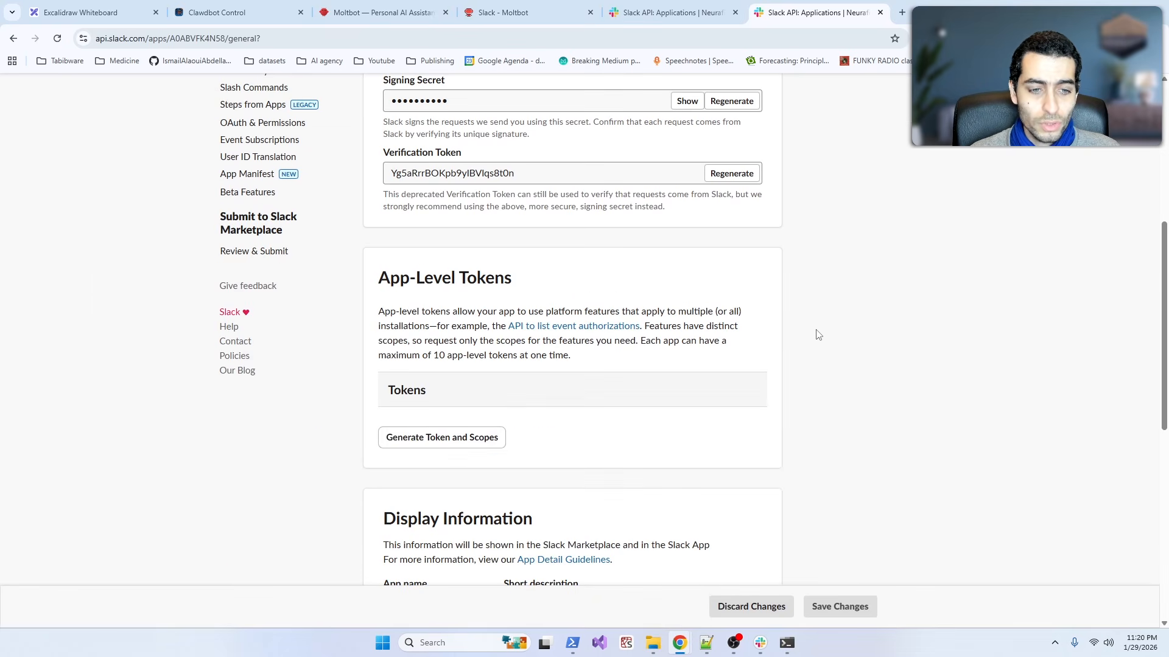
left_click(462, 444)
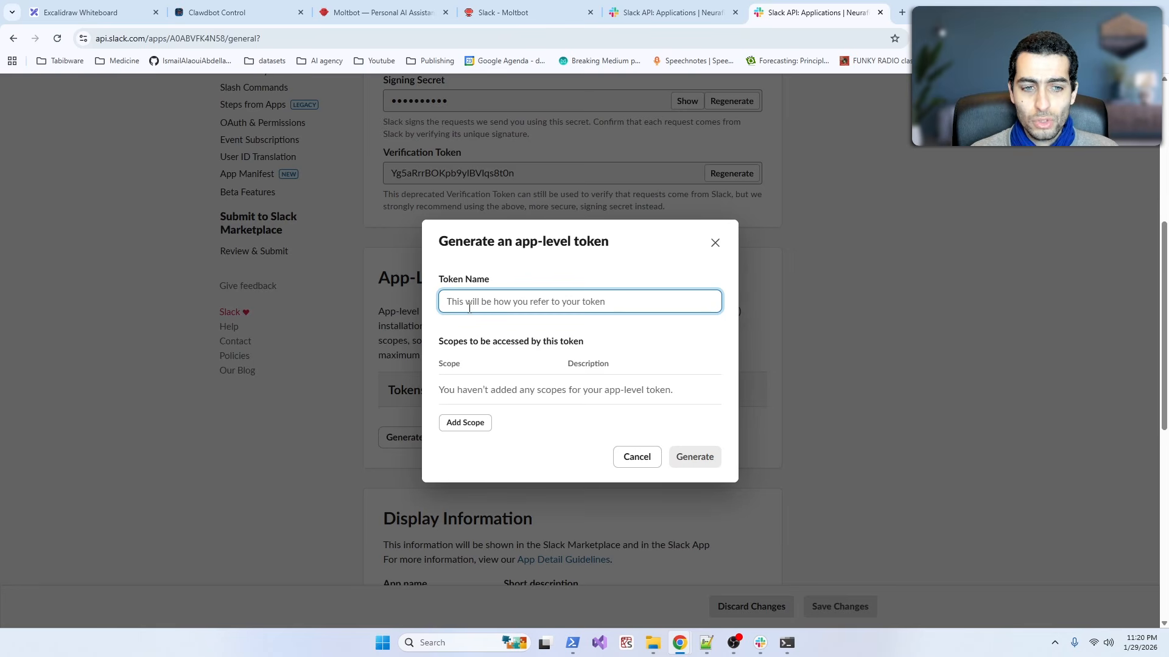
key("ctrl+v")
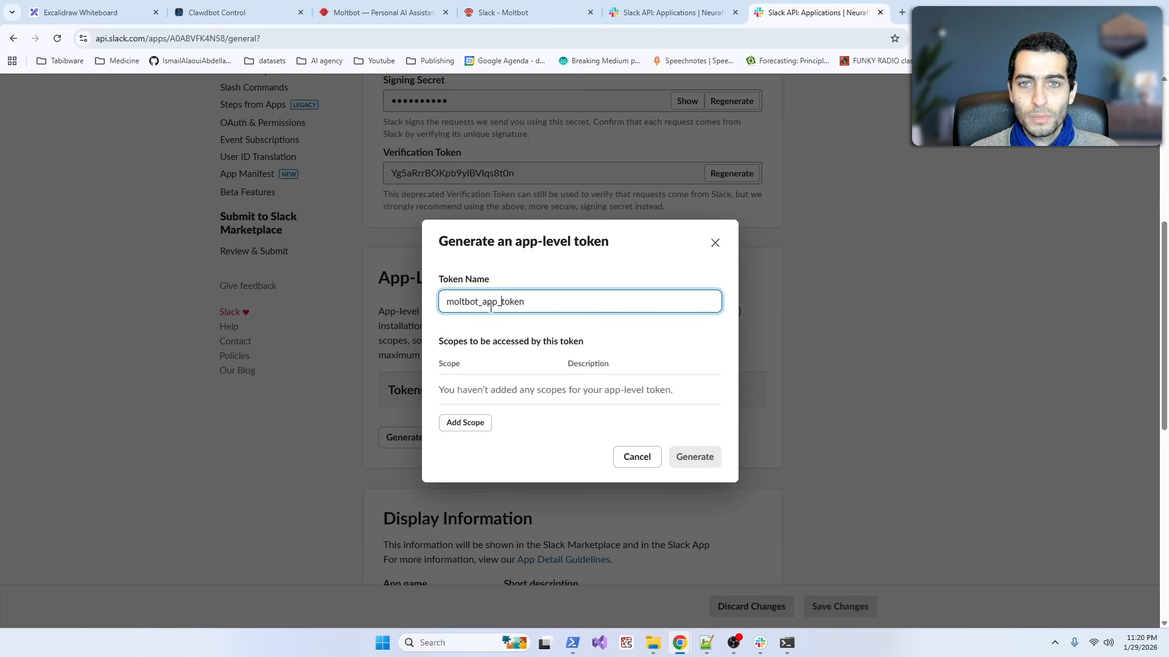
left_click(472, 428)
left_click(482, 437)
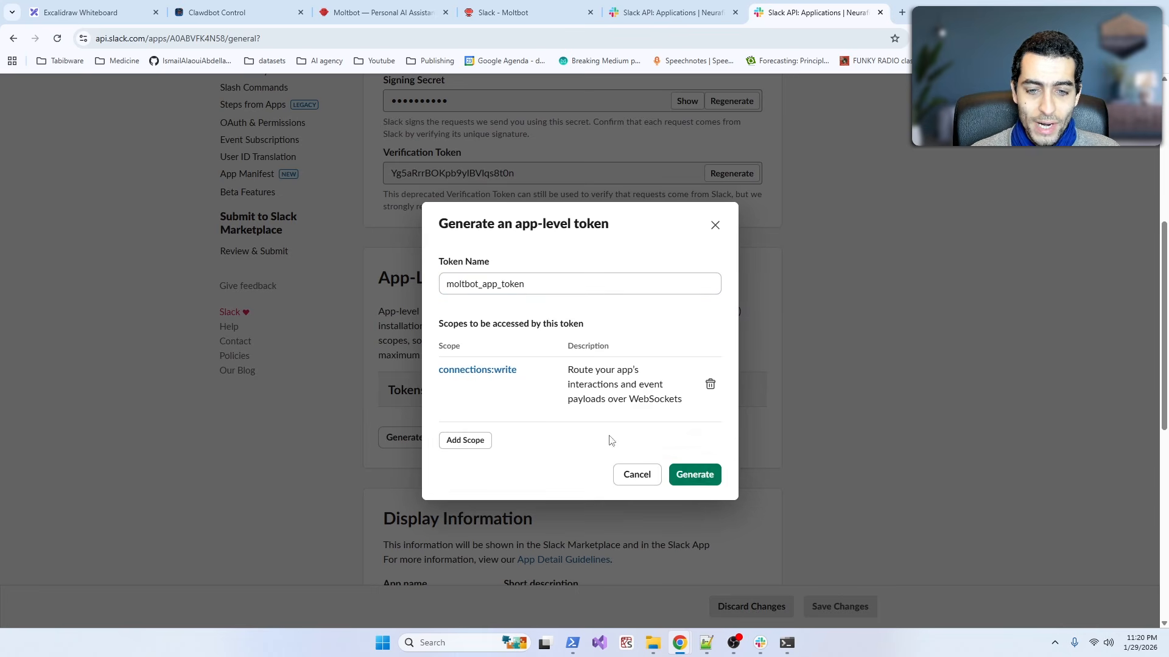
left_click(695, 476)
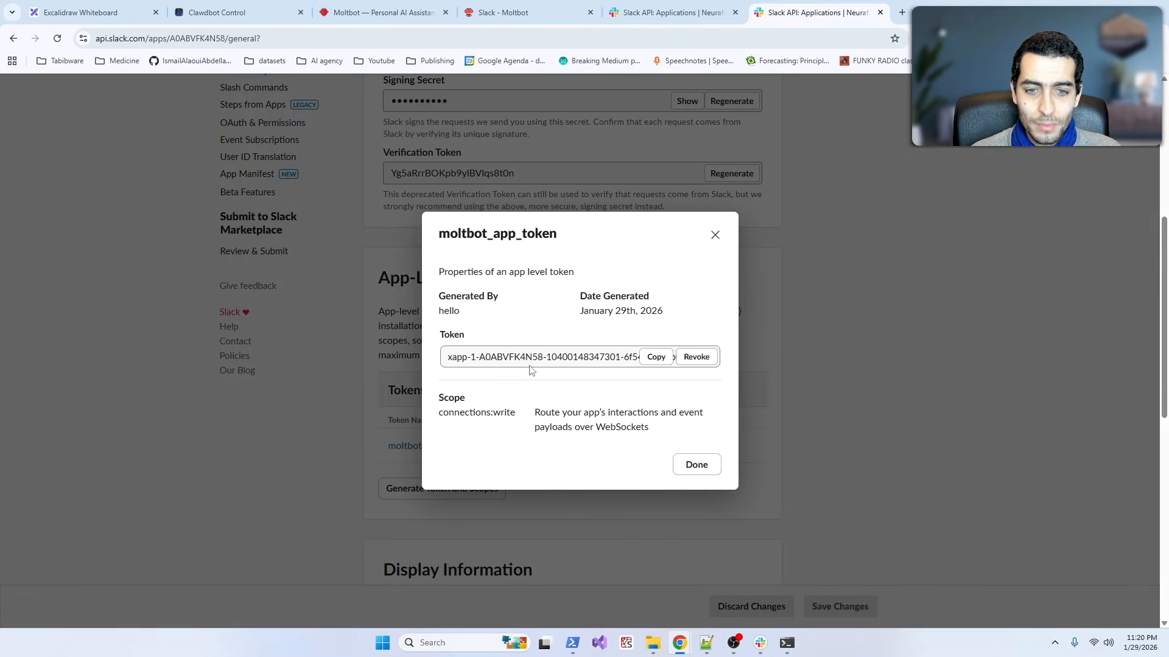
Step: Copy the generated app-level token and submit it as the Slack app token in the terminal configuration
left_click(652, 358)
key("alt+Tab")
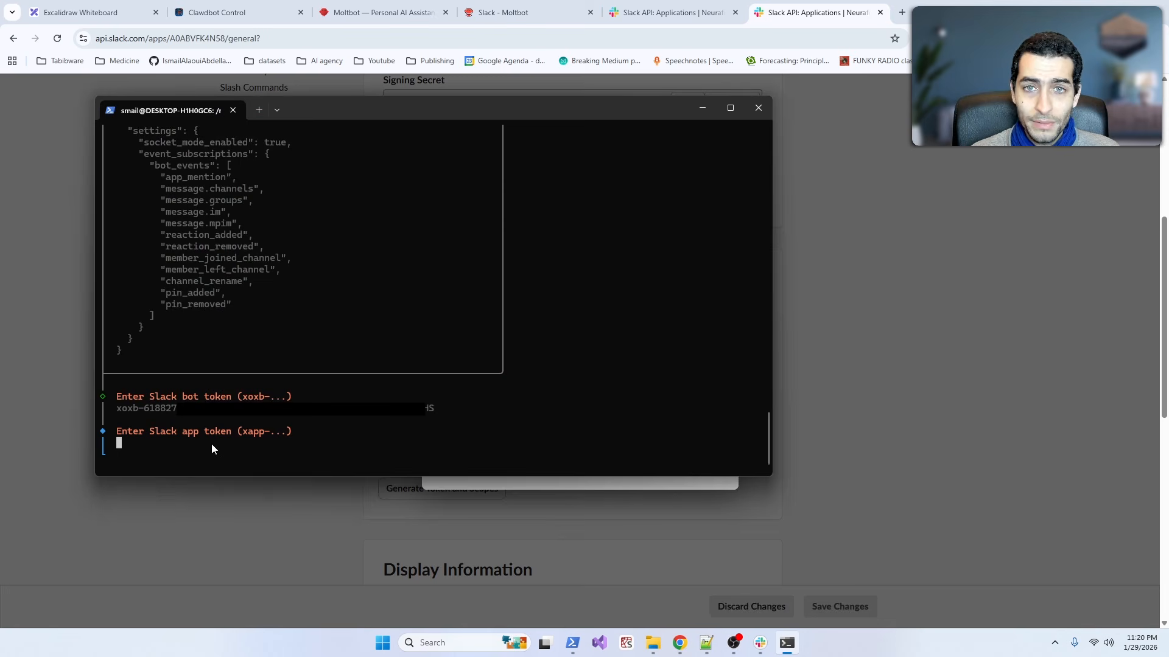
key("ctrl+v")
key("Return")
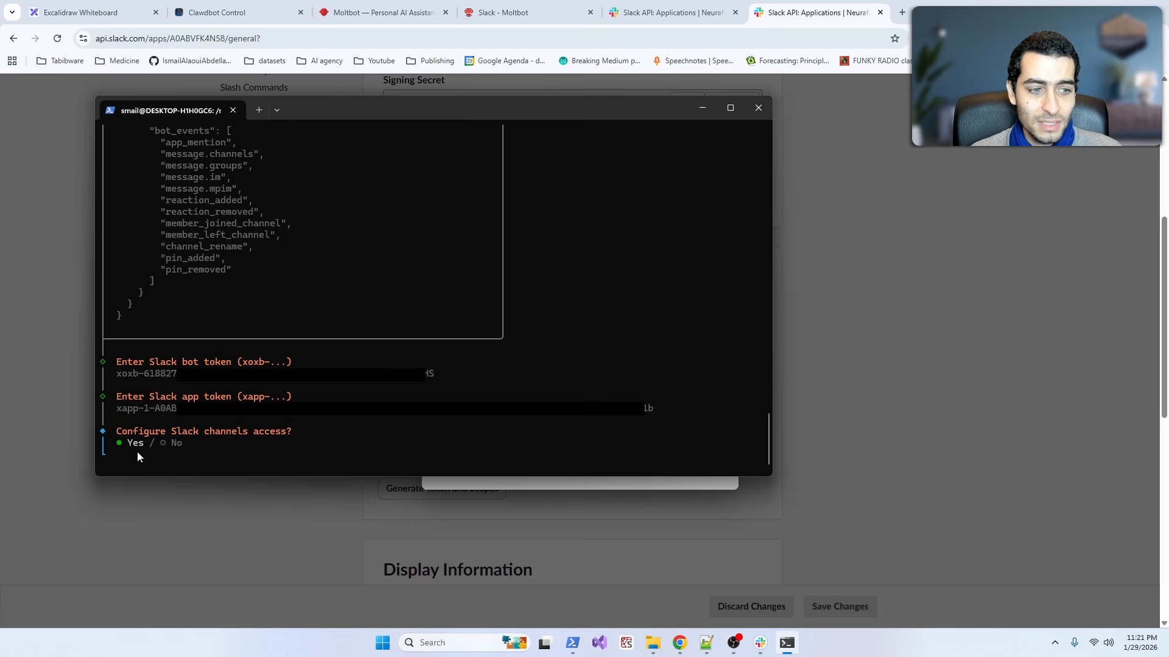
Step: Configure Slack channels access as Open (allow all channels) and finish the channel selection
key("Return")
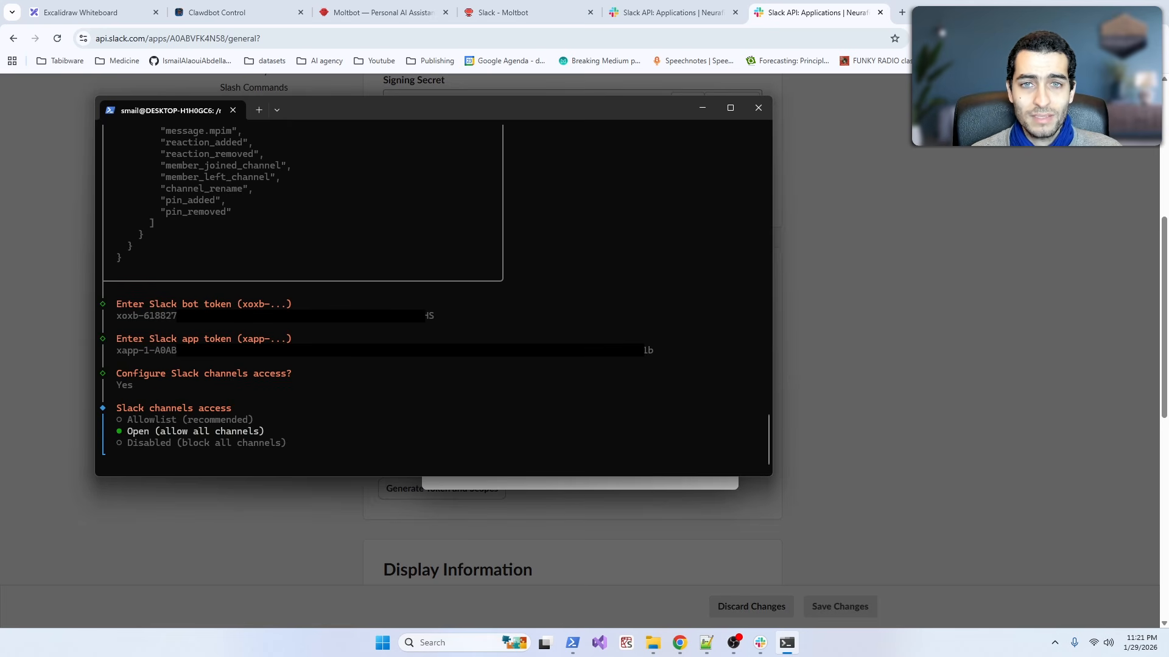
key("Return")
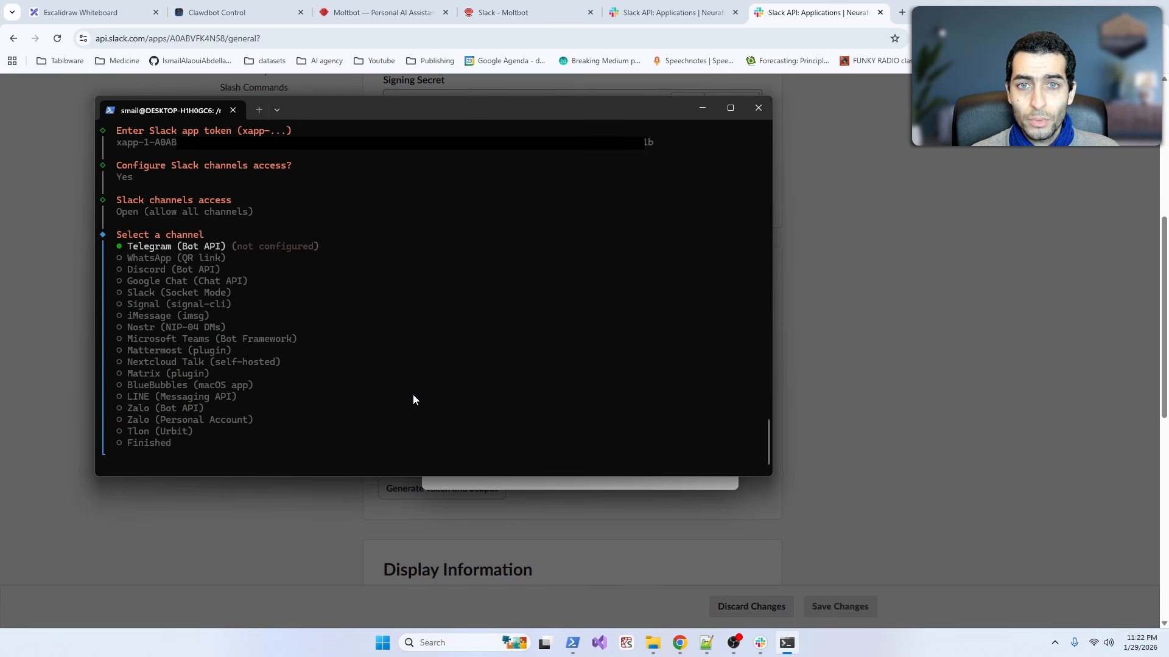
key("Up")
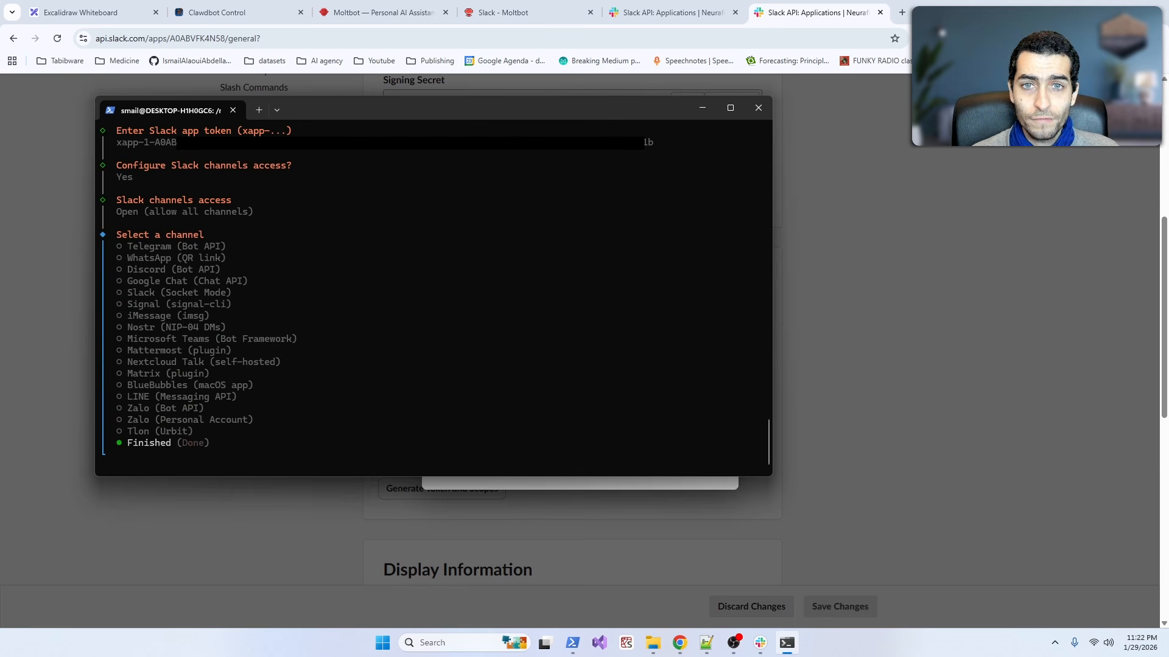
key("Return")
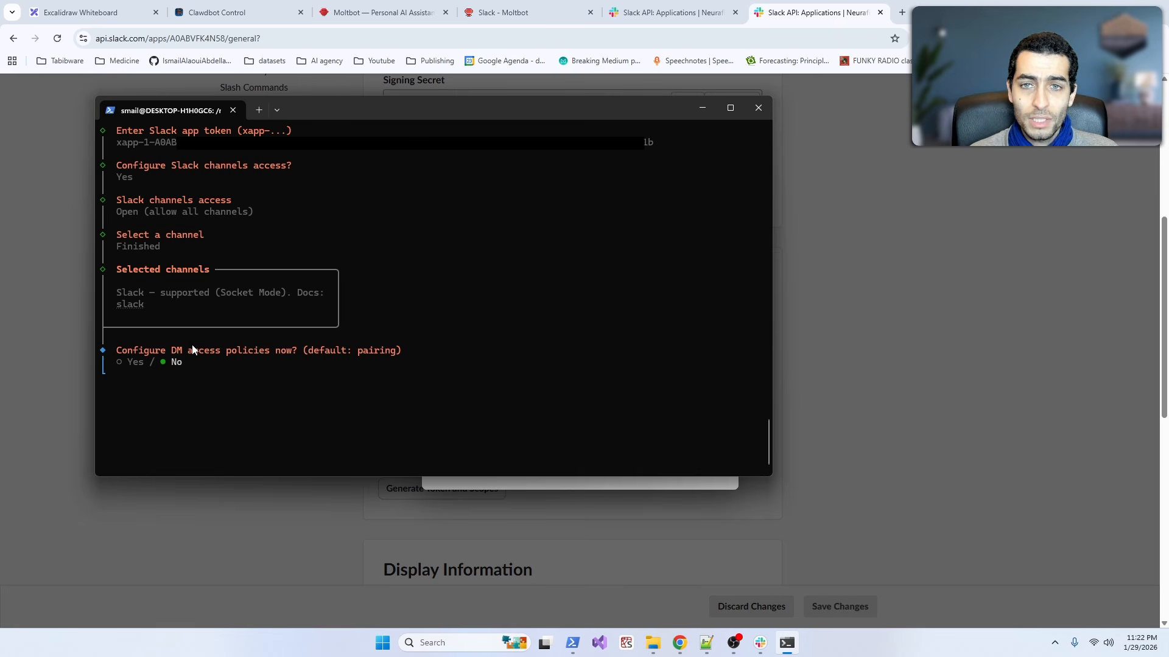
Step: Configure the DM access policies with the Pairing (recommended) Slack DM policy, and continue past the section list to complete the configuration
key("Left")
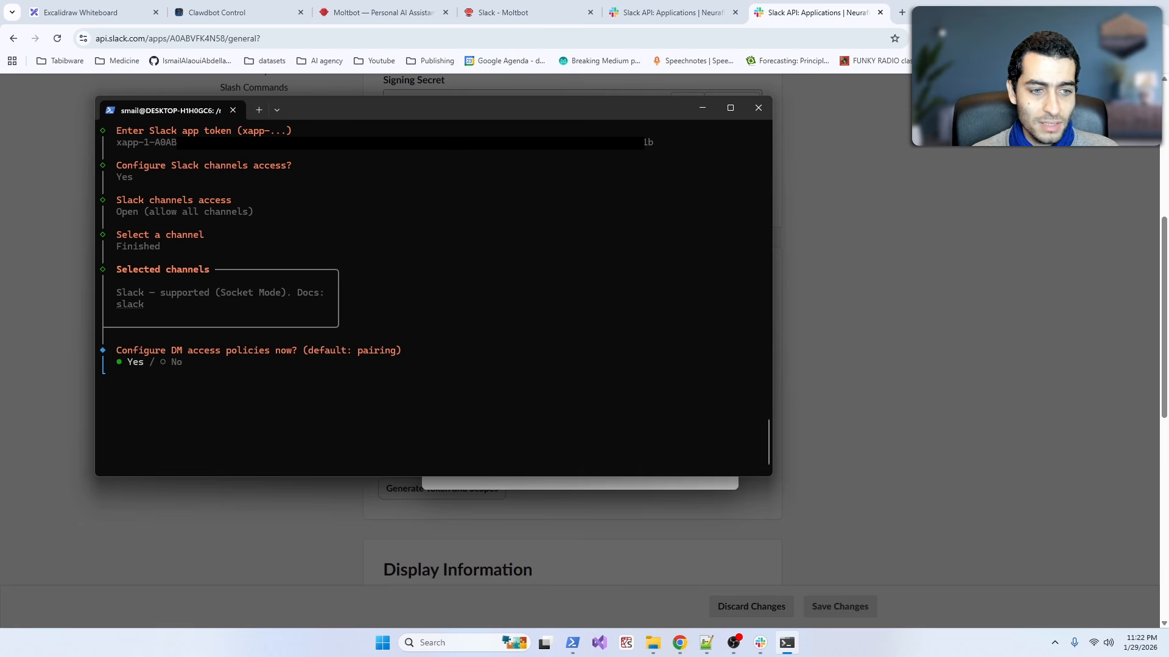
key("Return")
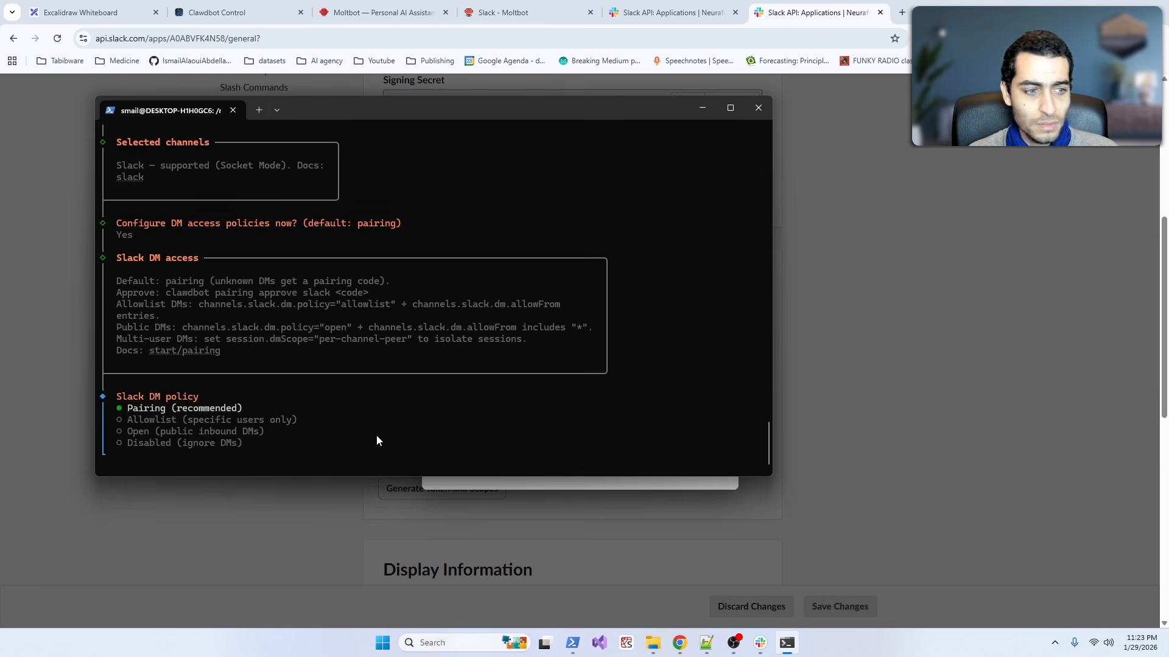
key("Return")
key("Up")
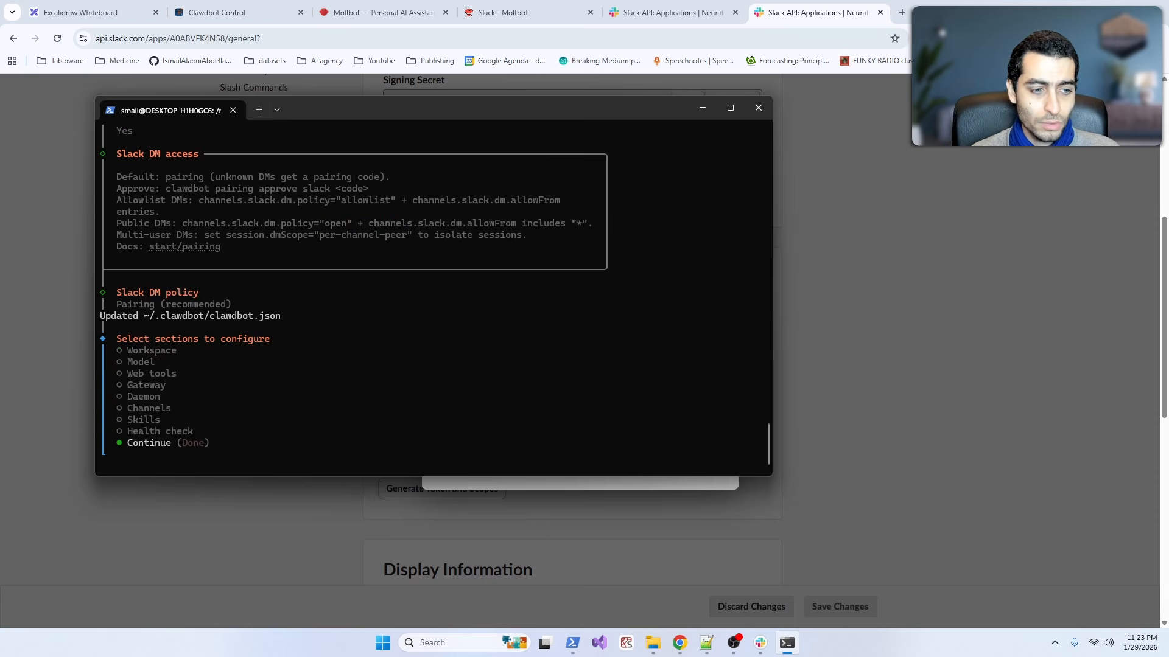
key("Return")
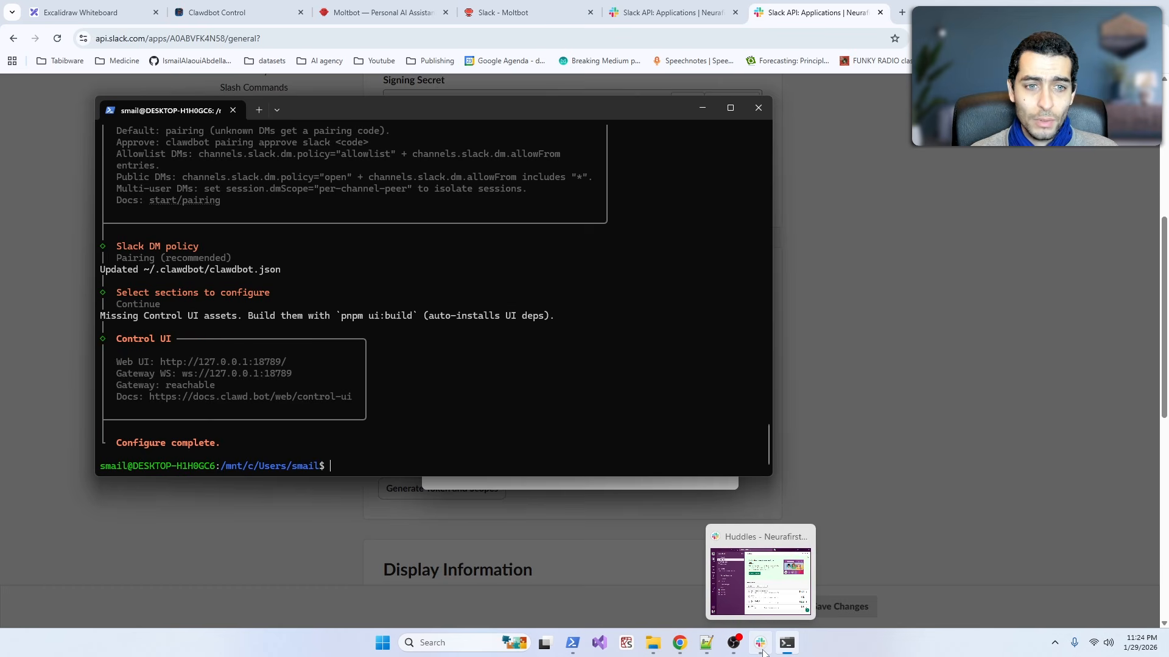
Step: Switch to the Slack desktop app and send Moltbot the direct message "hey there"
left_click(761, 645)
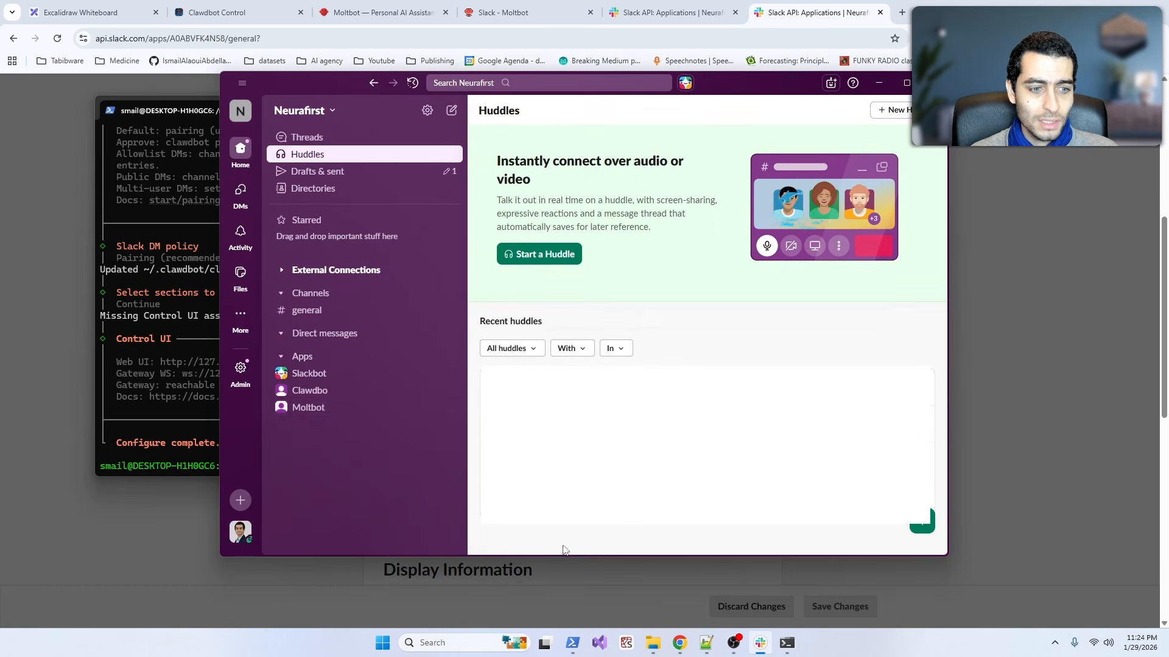
left_click(322, 412)
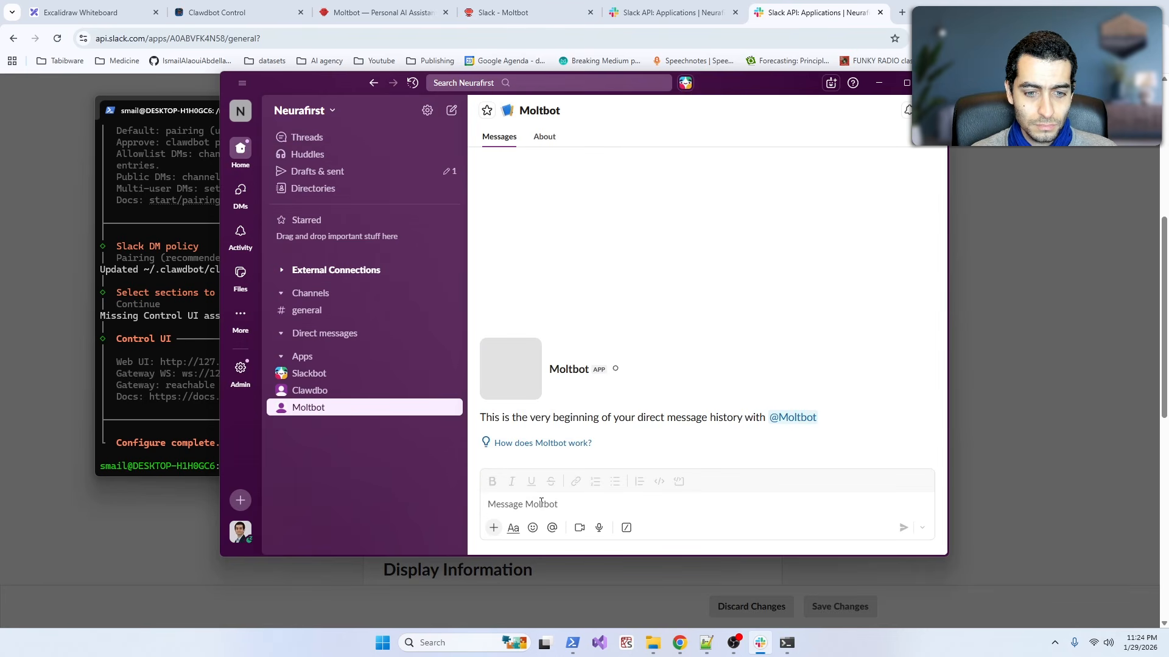
left_click(550, 510)
type("hey there")
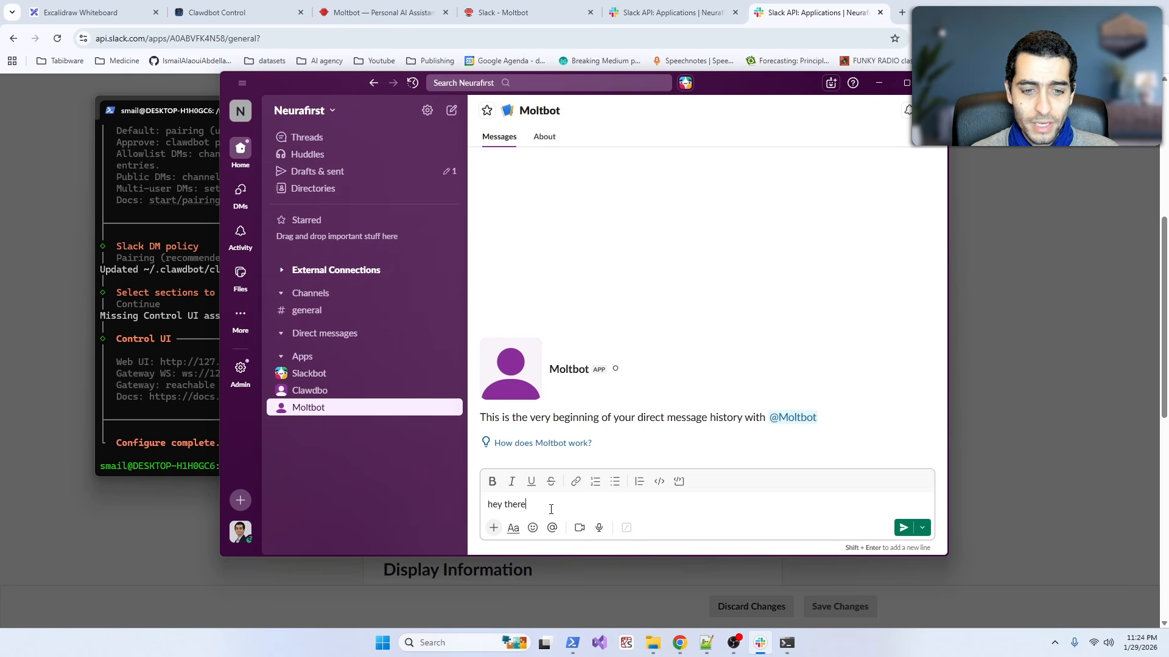
key("Return")
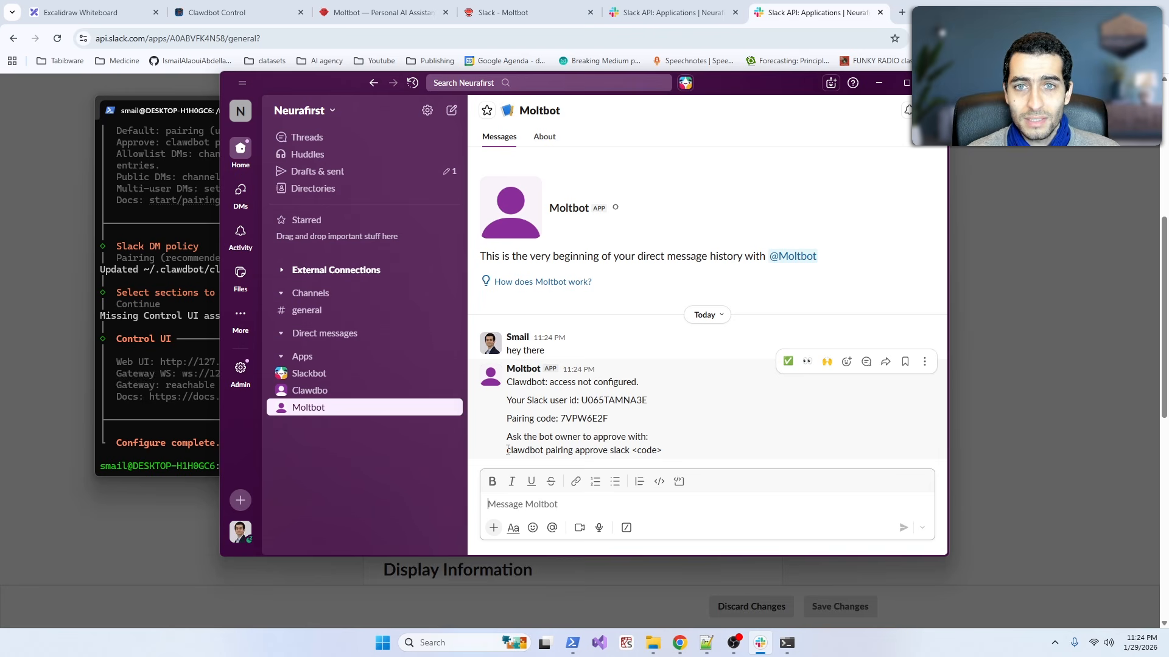
Step: Run clawdbot pairing approve slack in the terminal with the pairing code copied from Moltbot's reply
left_click_drag(507, 450, 630, 450)
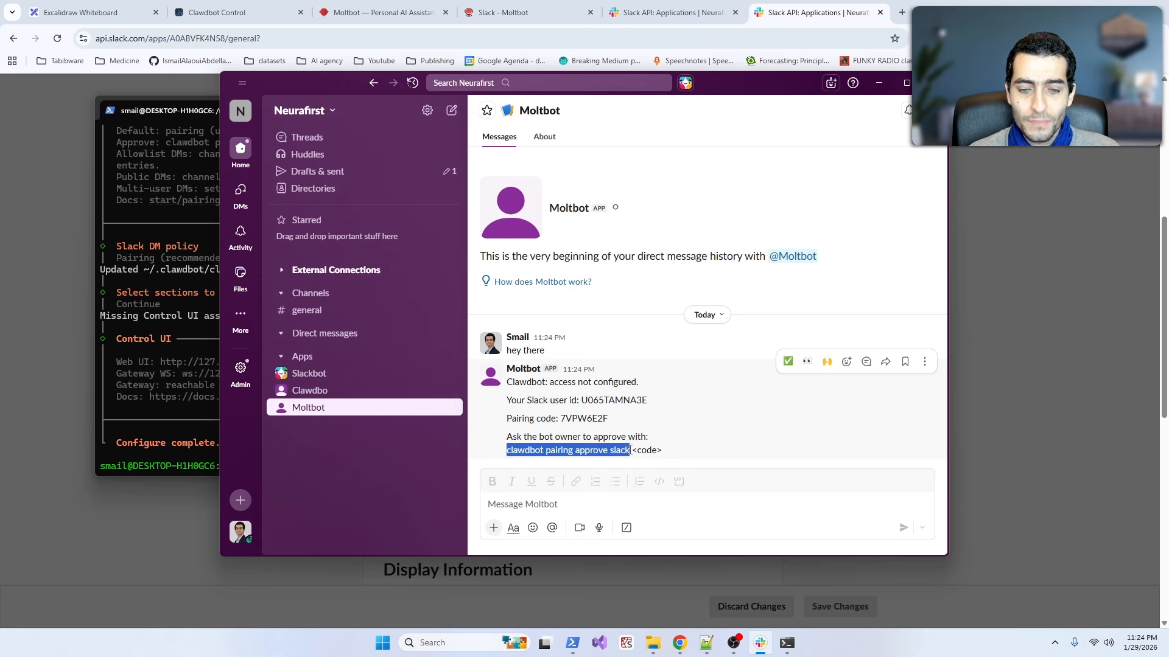
left_click(787, 643)
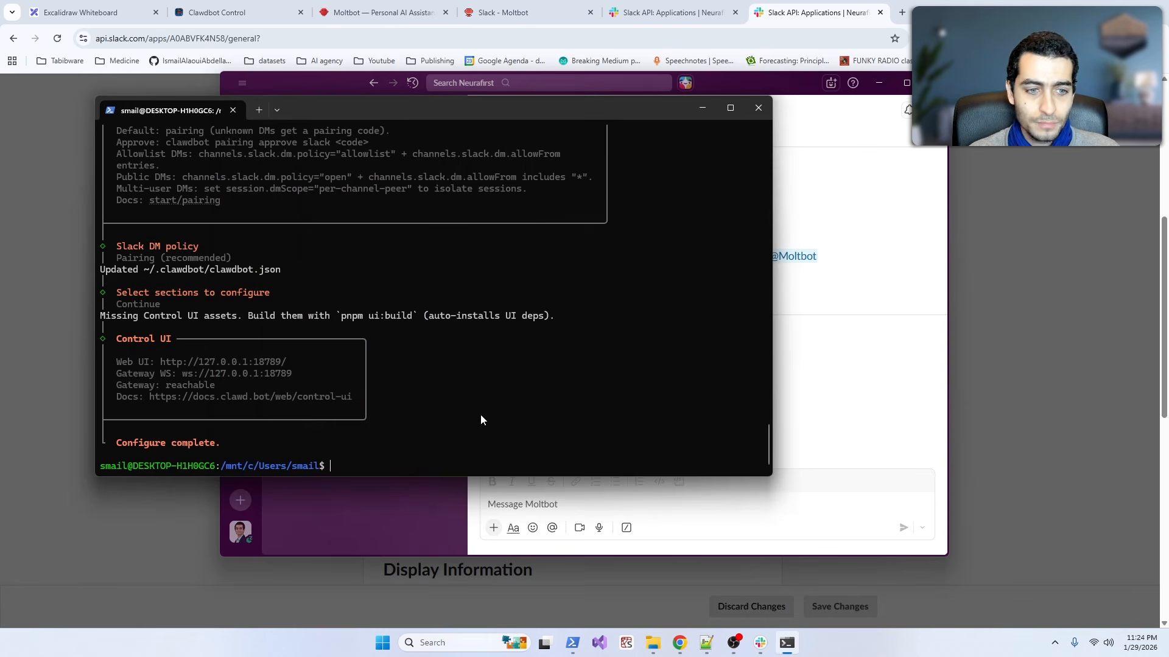
right_click(349, 466)
left_click(578, 507)
left_click_drag(632, 450, 653, 451)
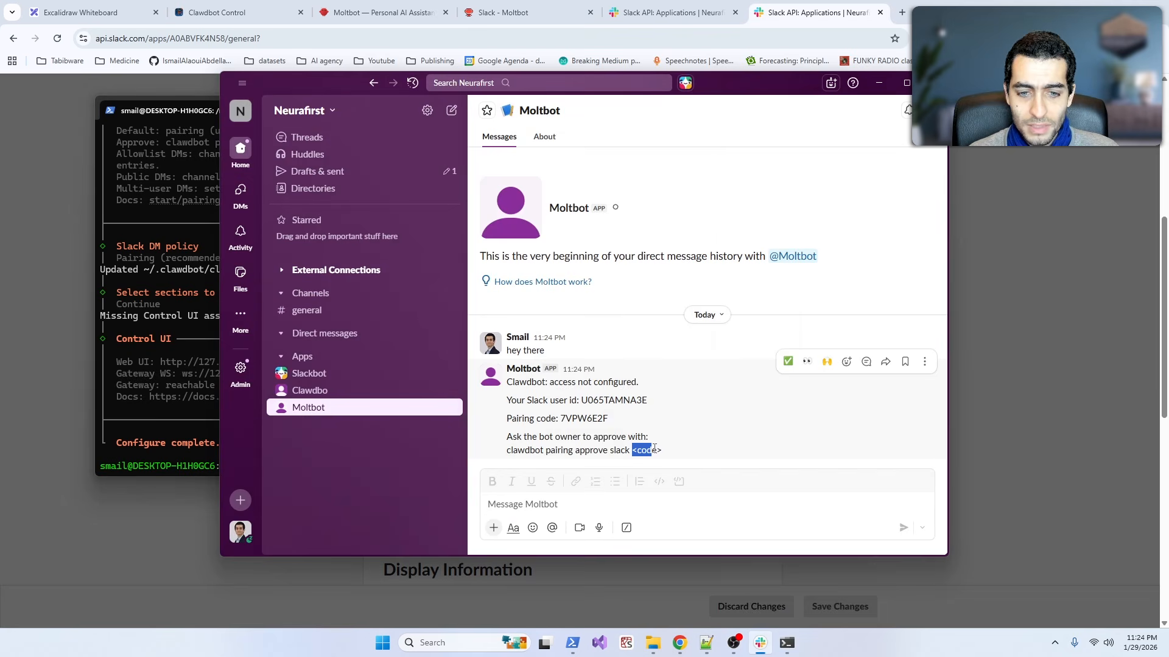
left_click_drag(609, 419, 559, 419)
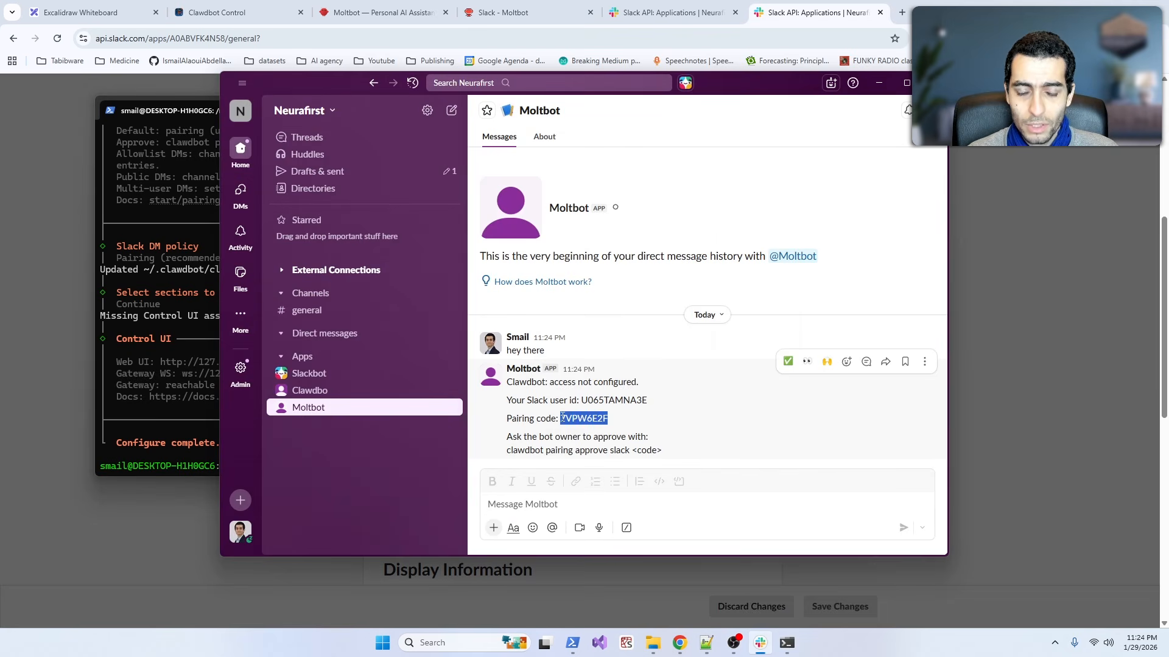
left_click(787, 643)
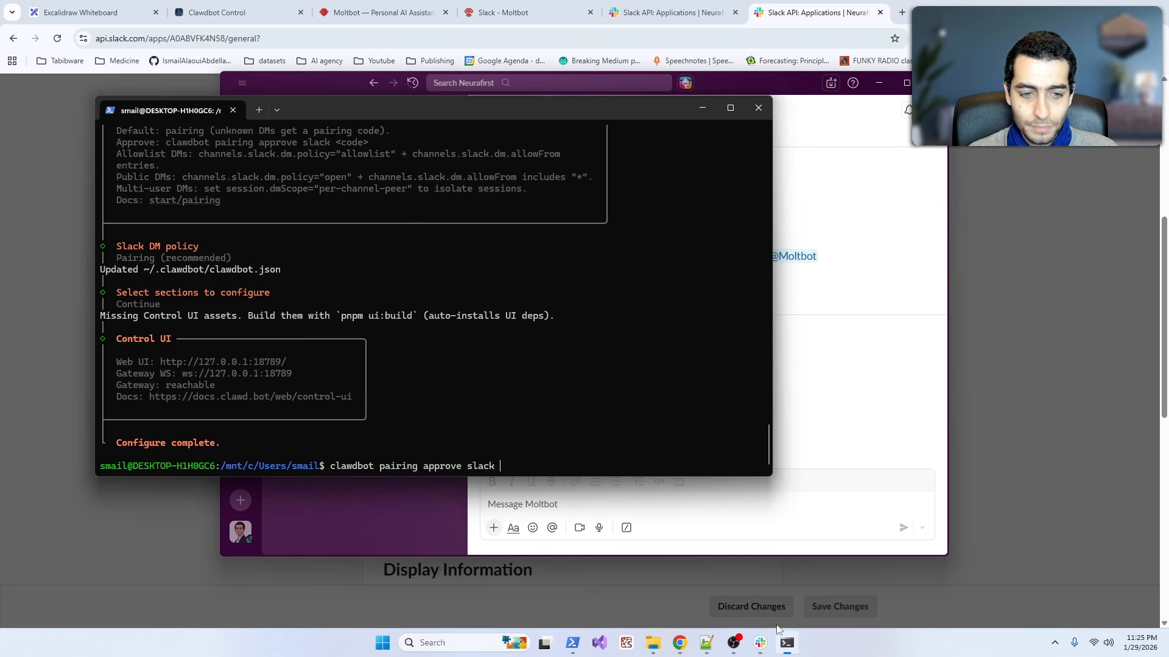
right_click(516, 466)
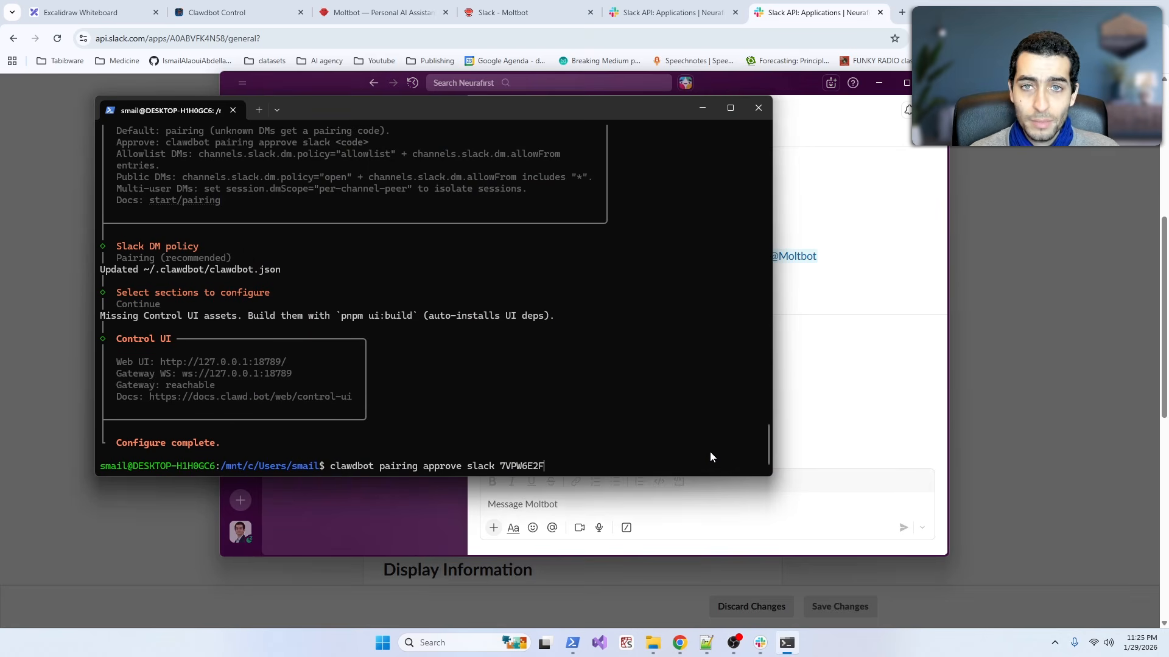
key("Return")
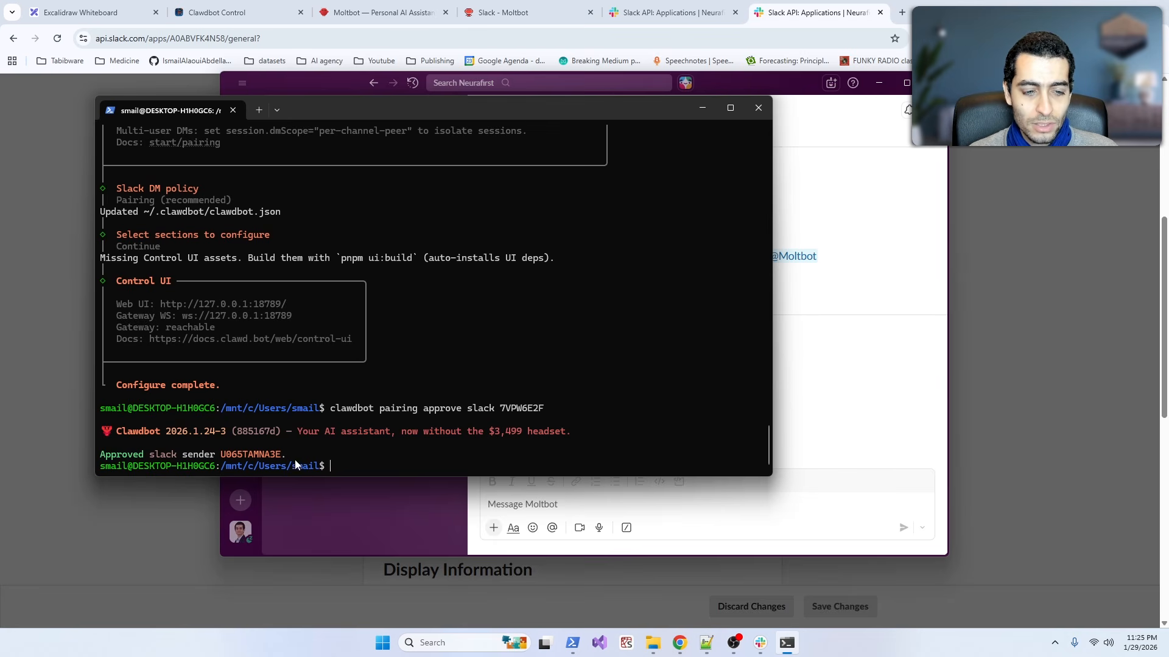
Step: Return to the Moltbot conversation in Slack and send "hey there" again to test the approved pairing
left_click(571, 510)
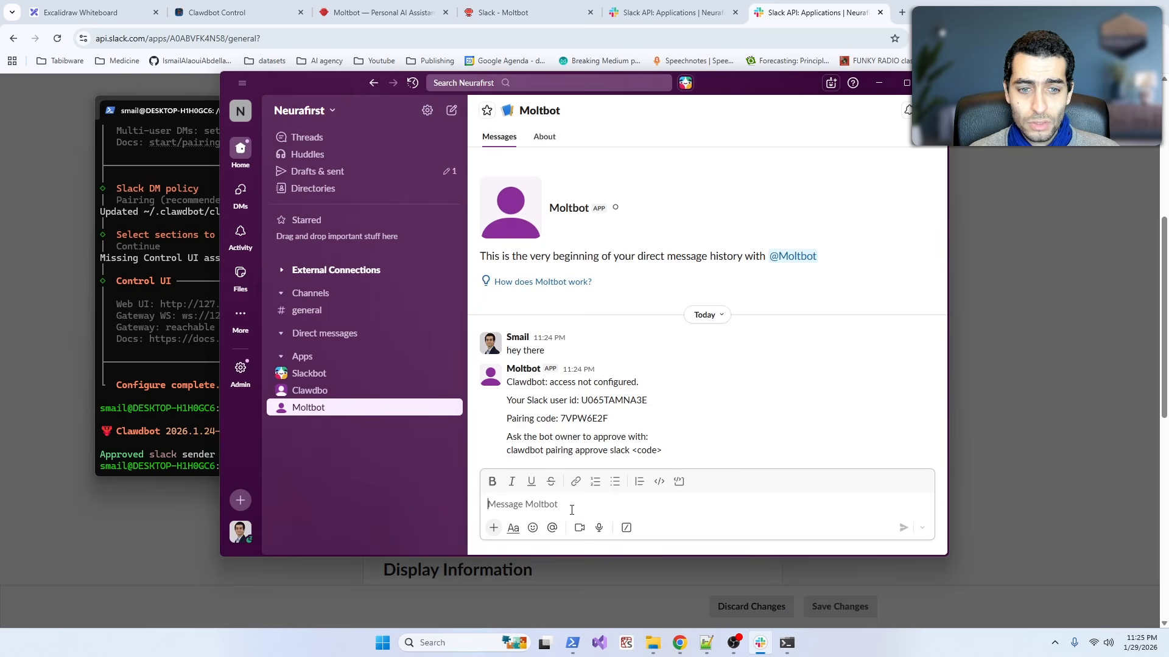
type("hey there")
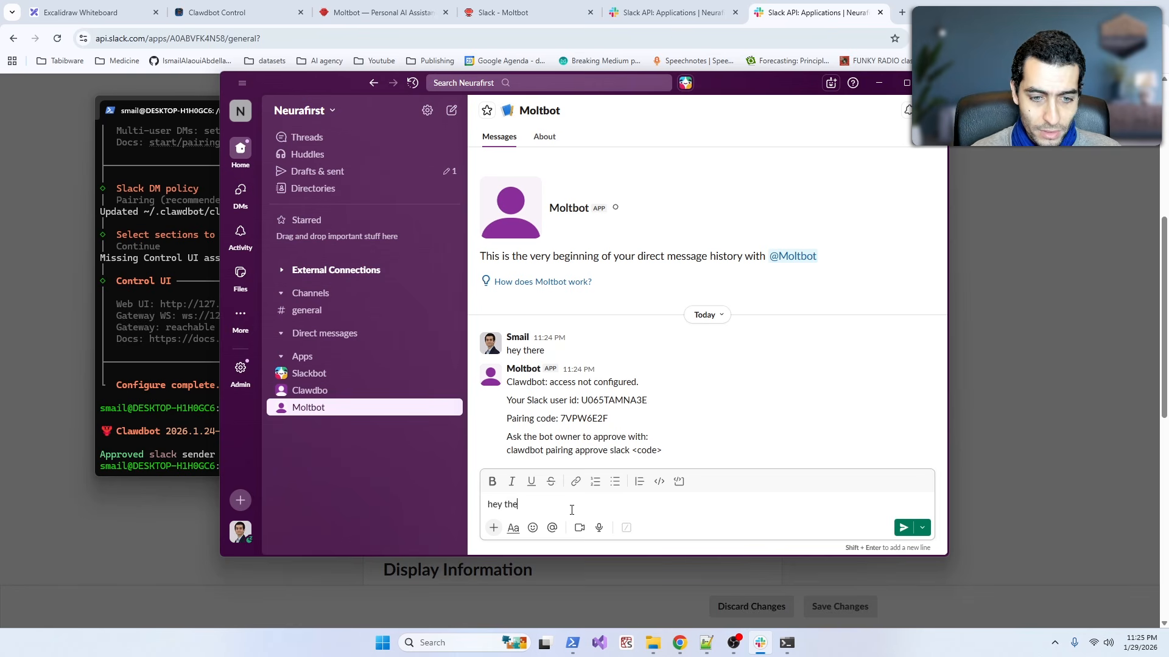
key("Return")
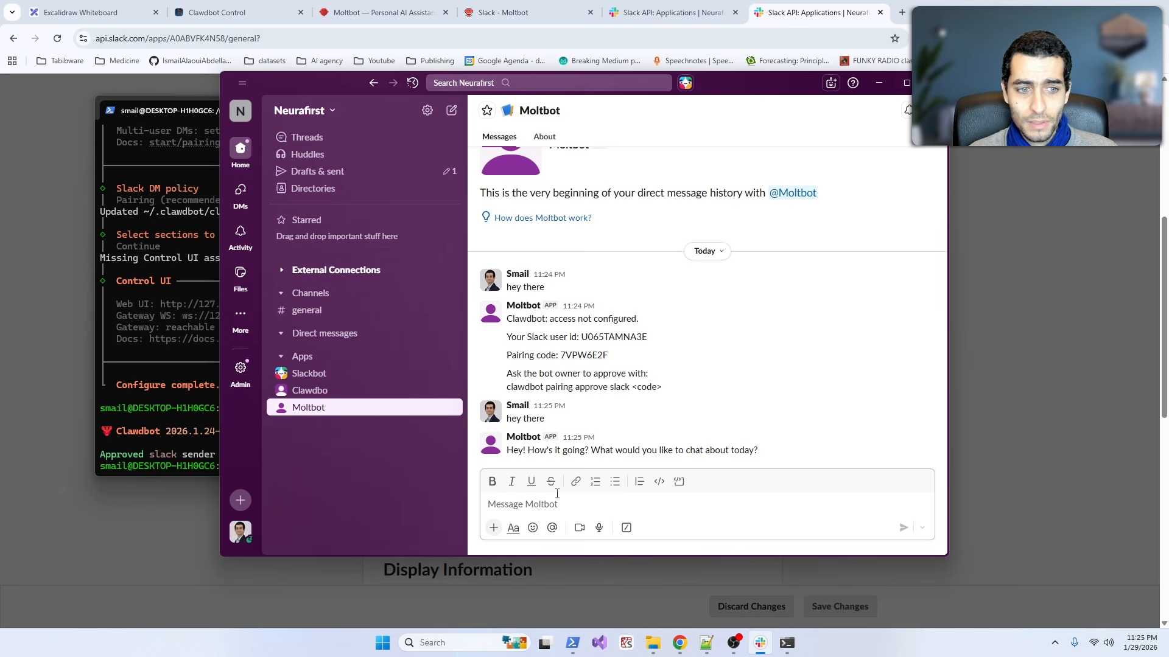
left_click(322, 311)
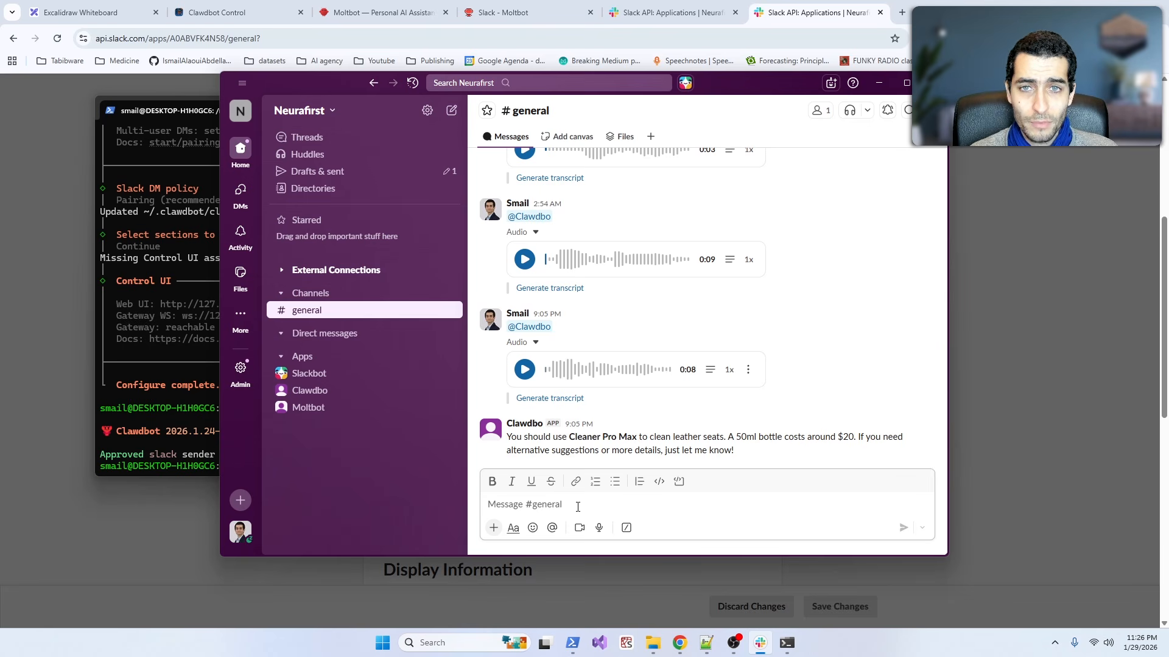
type("@Moltbot are you there ?")
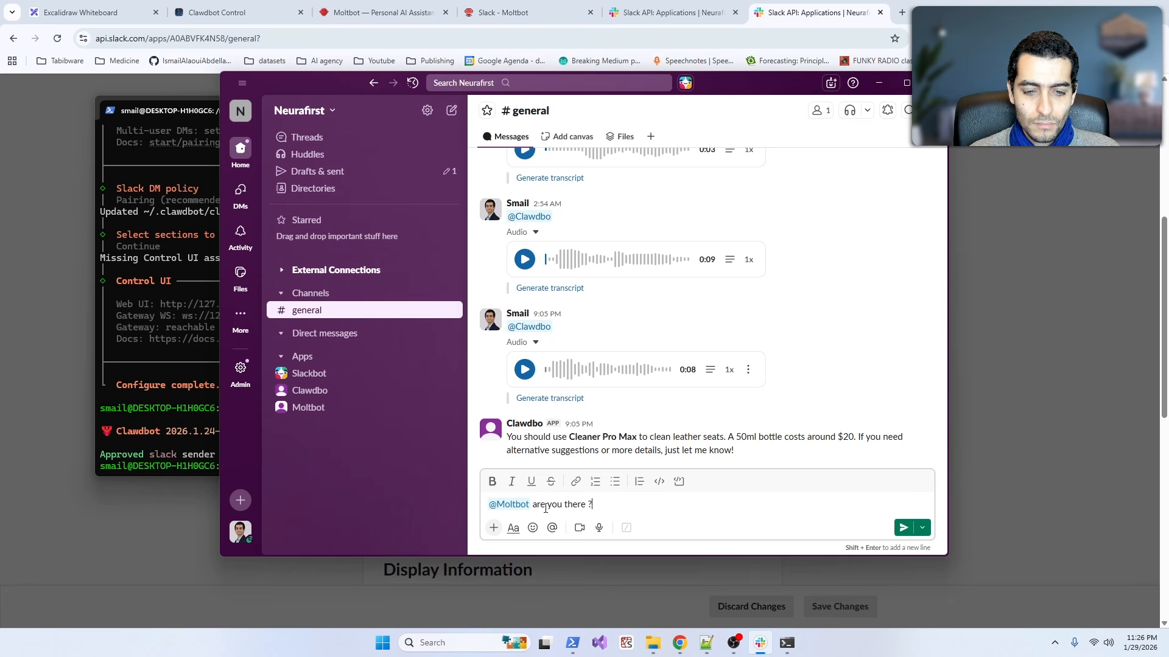
key("Return")
mouse_move(532, 419)
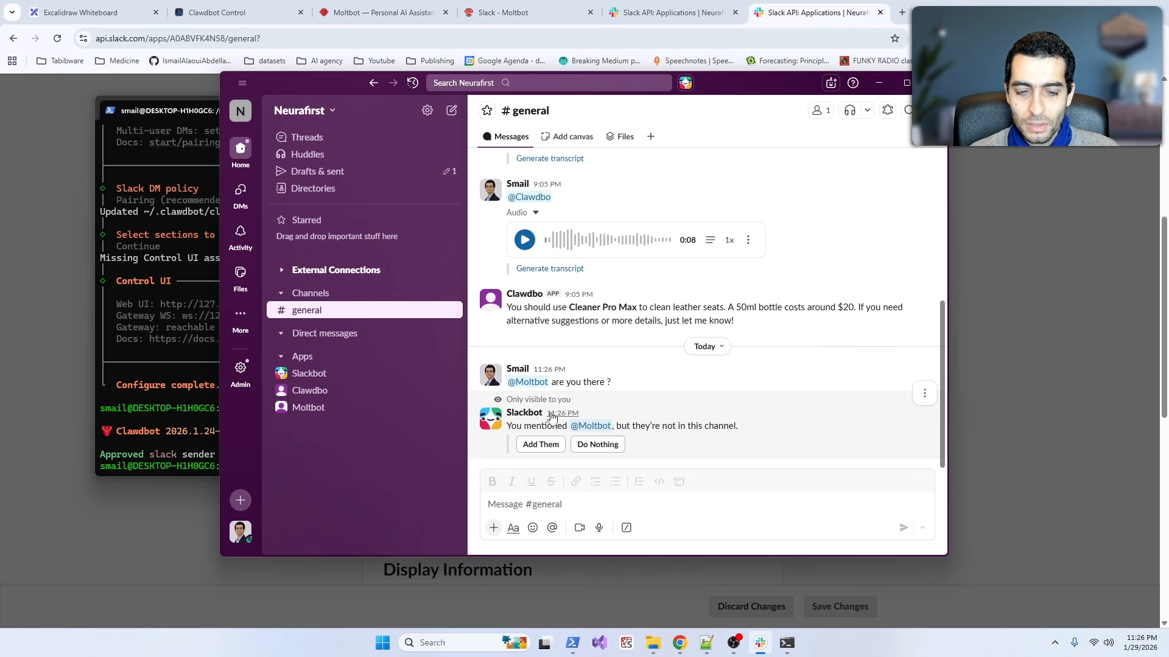
left_click(541, 445)
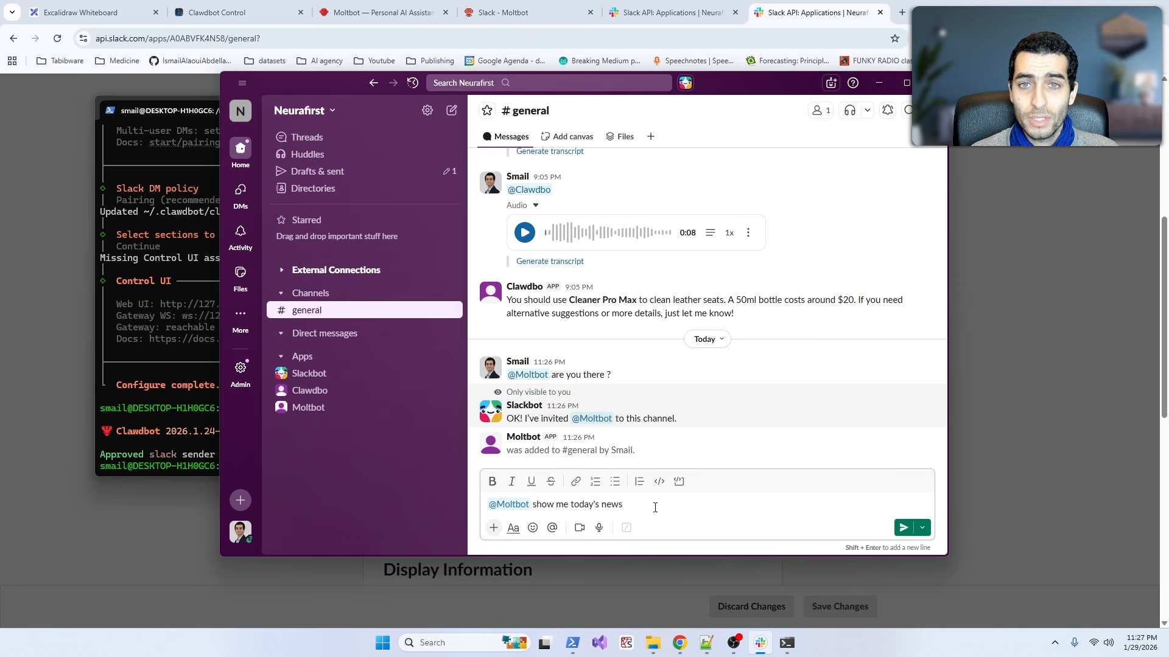
key("Return")
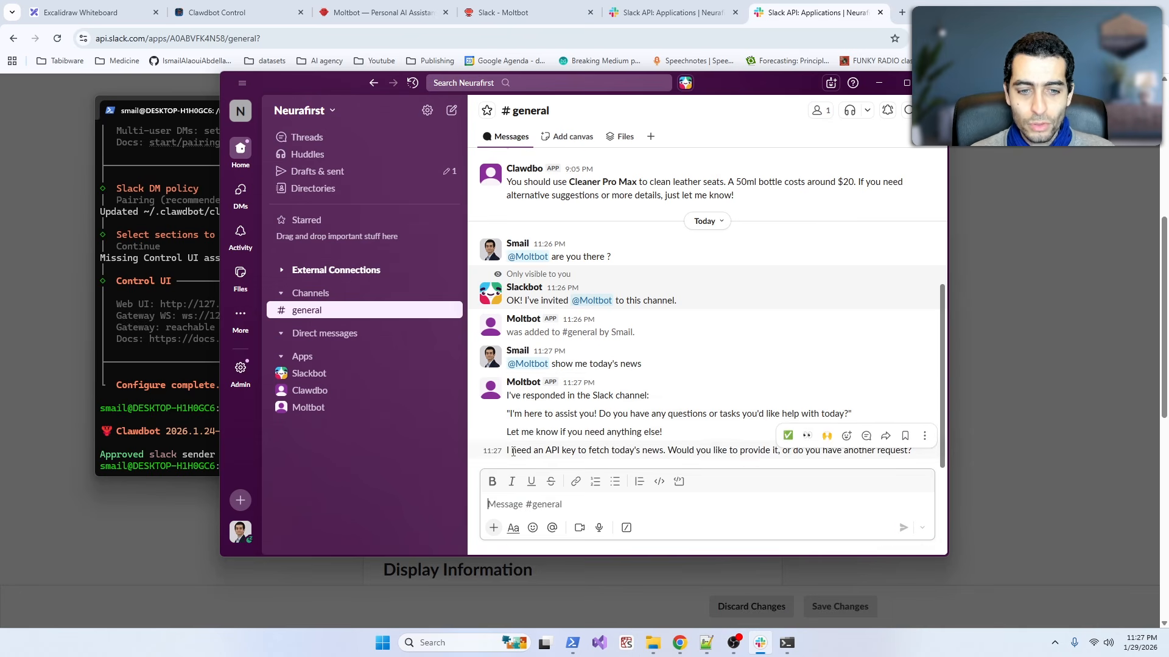
left_click_drag(514, 451, 666, 454)
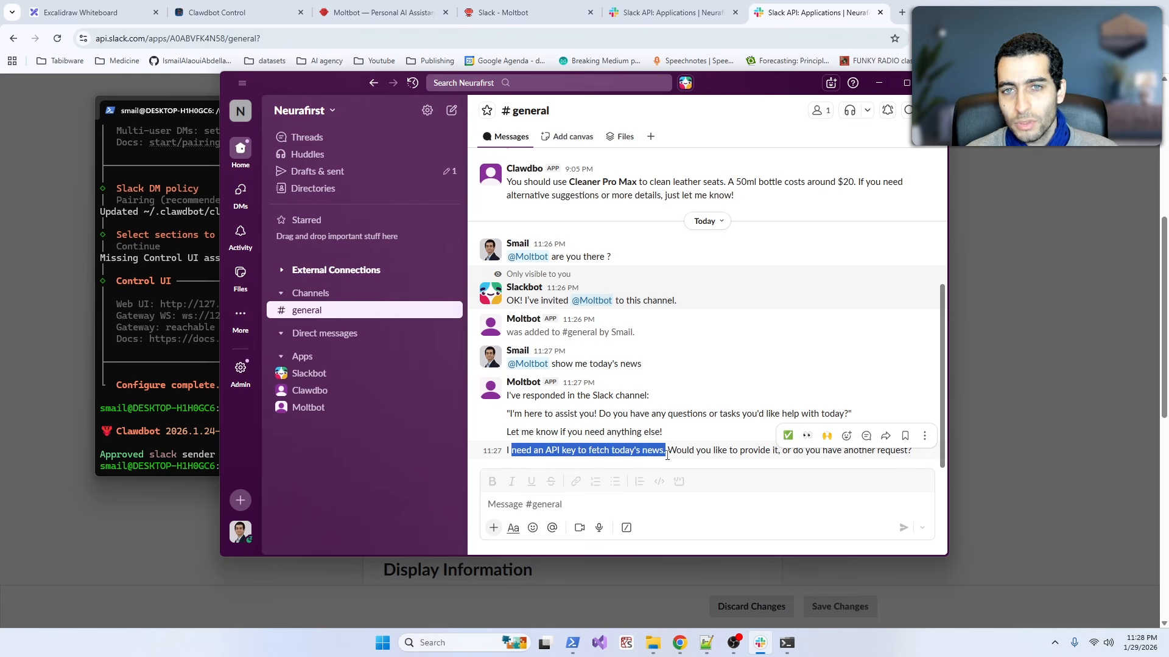